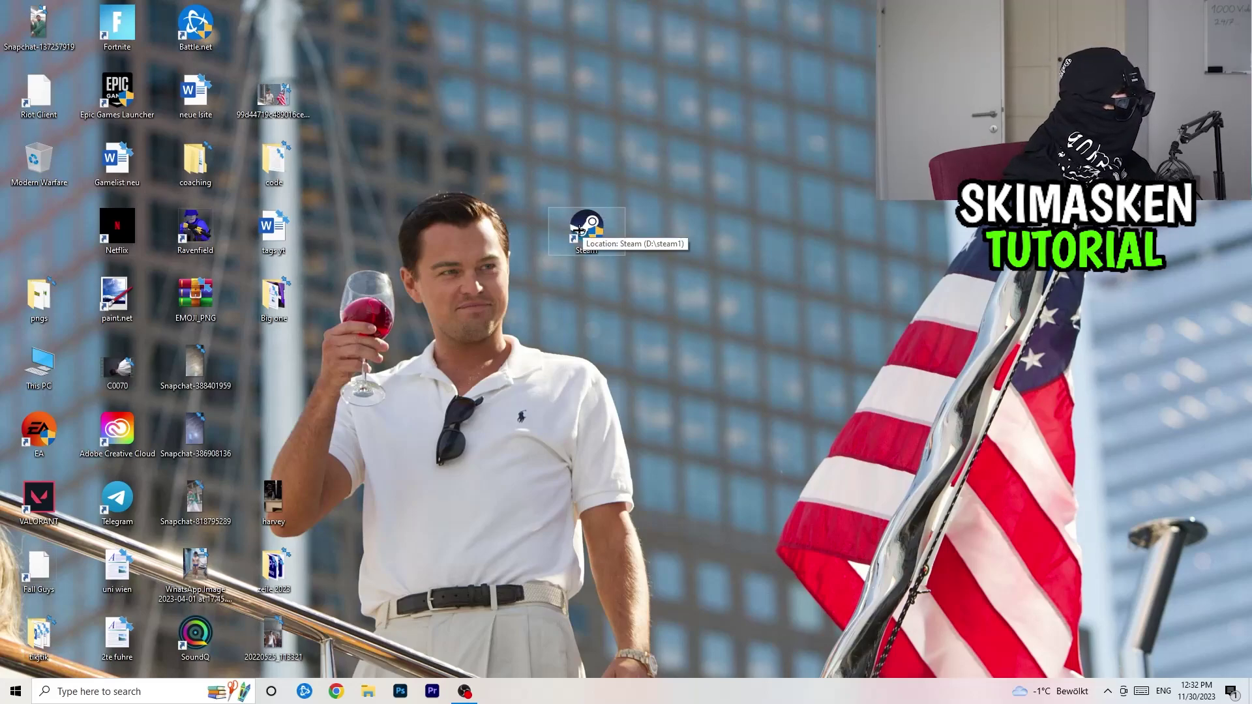
- Review the compatibility mode and administrator settings in the Steam desktop shortcut's properties, including the available Windows versions, and accept them
right_click(573, 228)
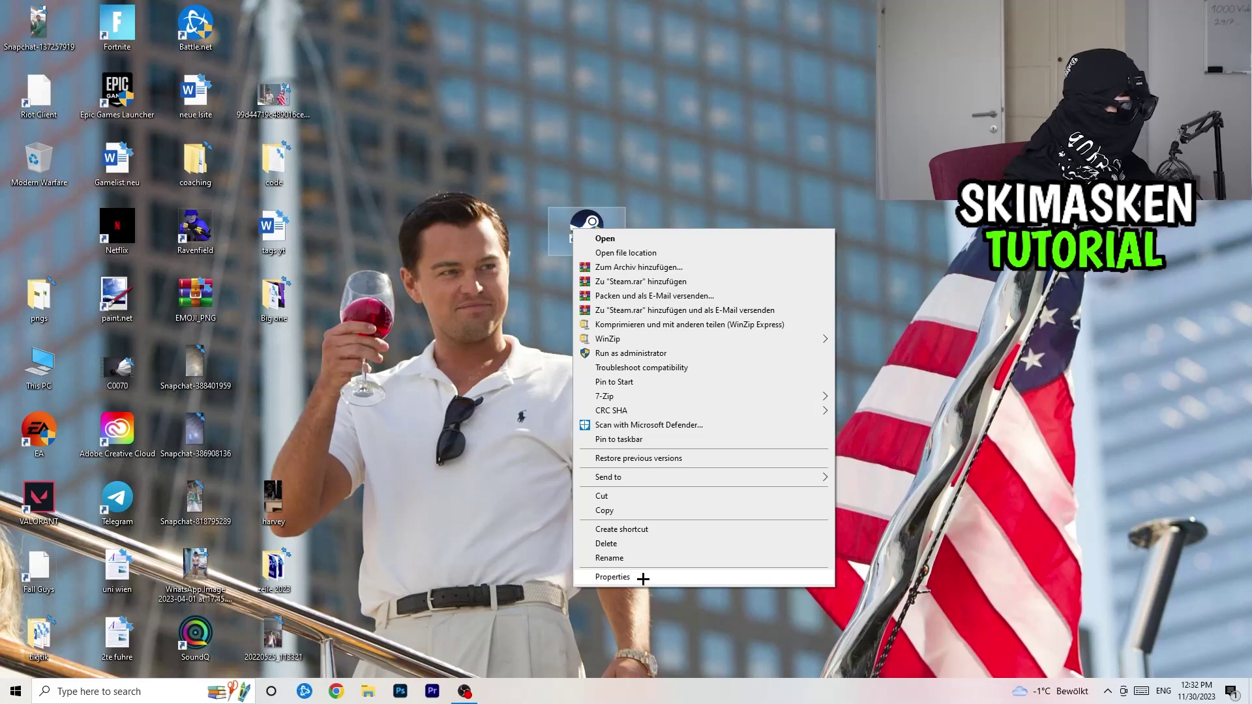
left_click(613, 577)
left_click_drag(693, 239, 522, 159)
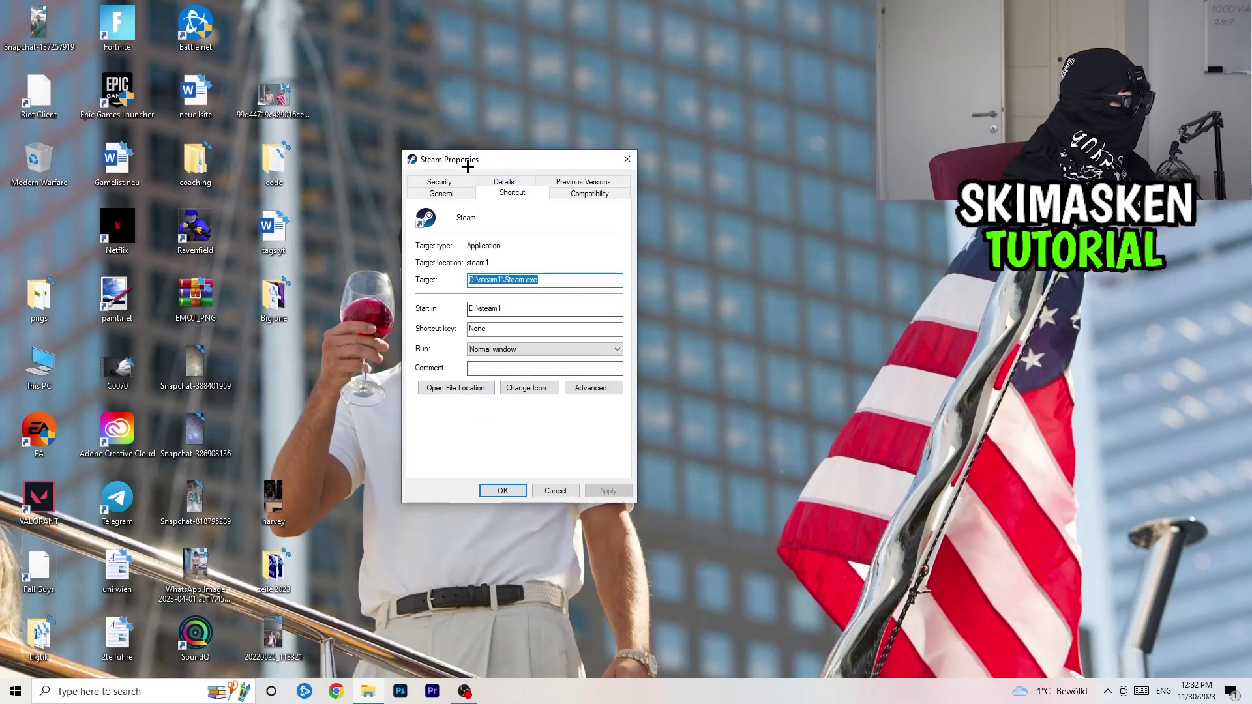
left_click(593, 193)
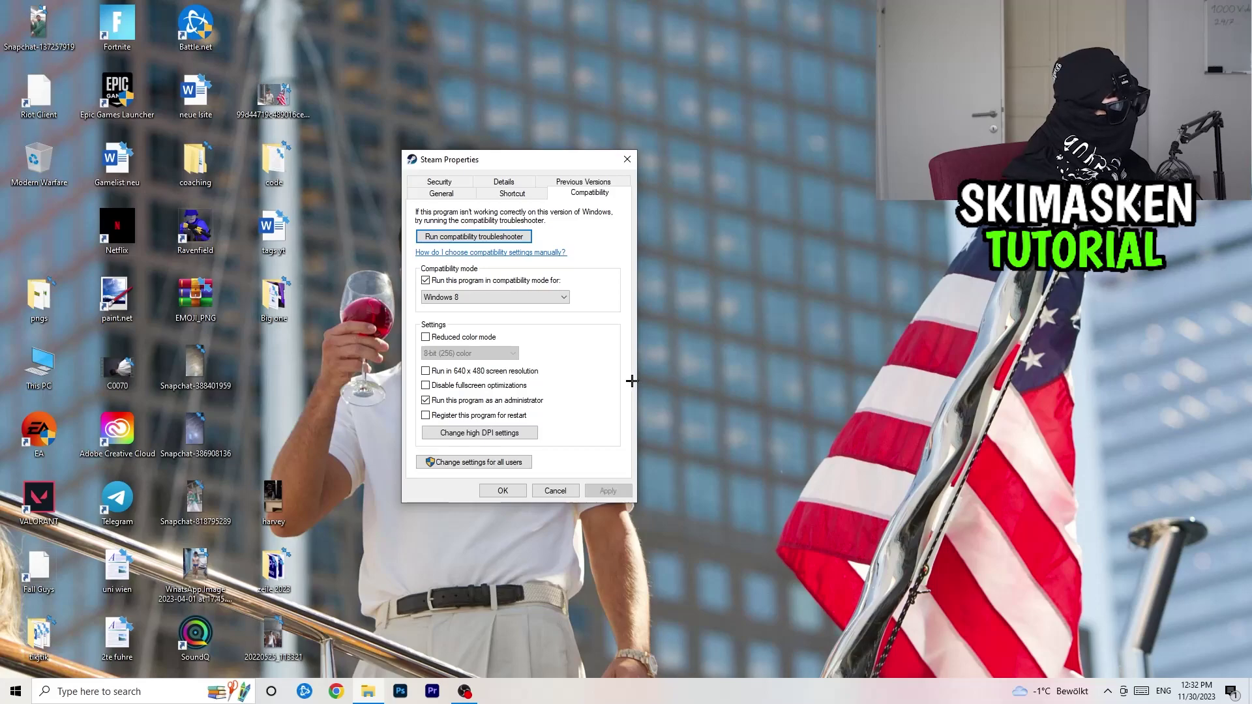
left_click_drag(514, 161, 573, 145)
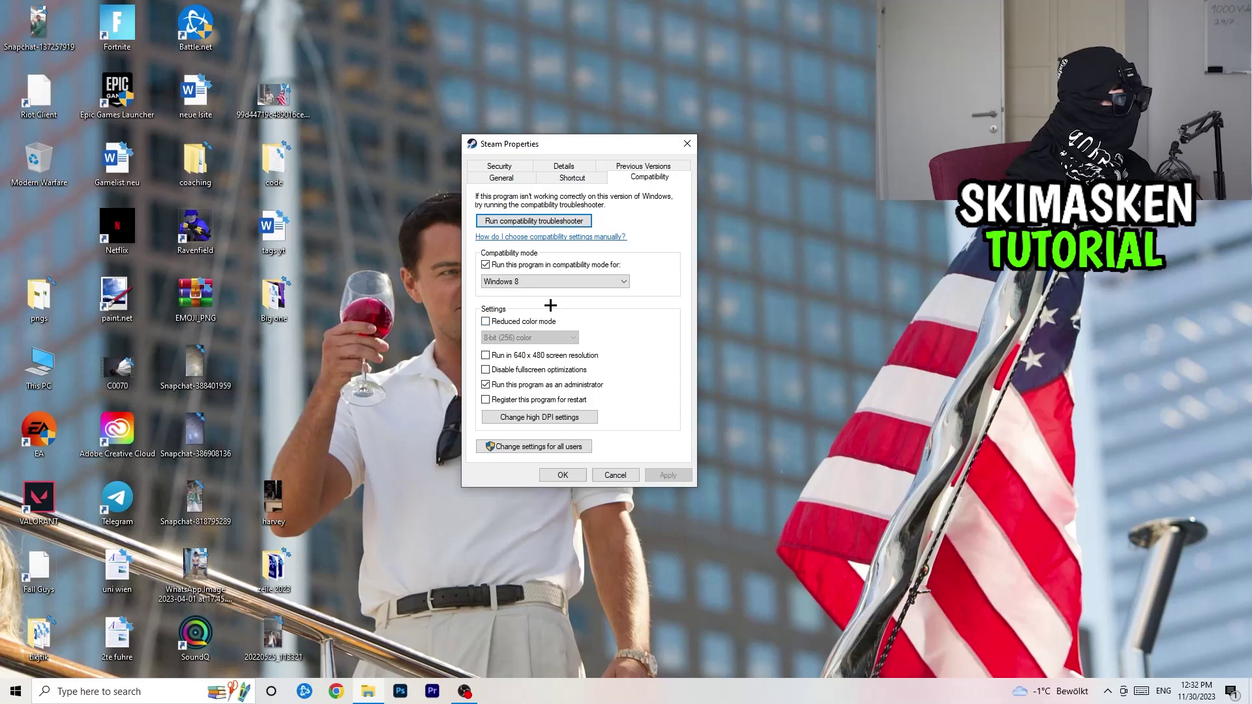
left_click(592, 282)
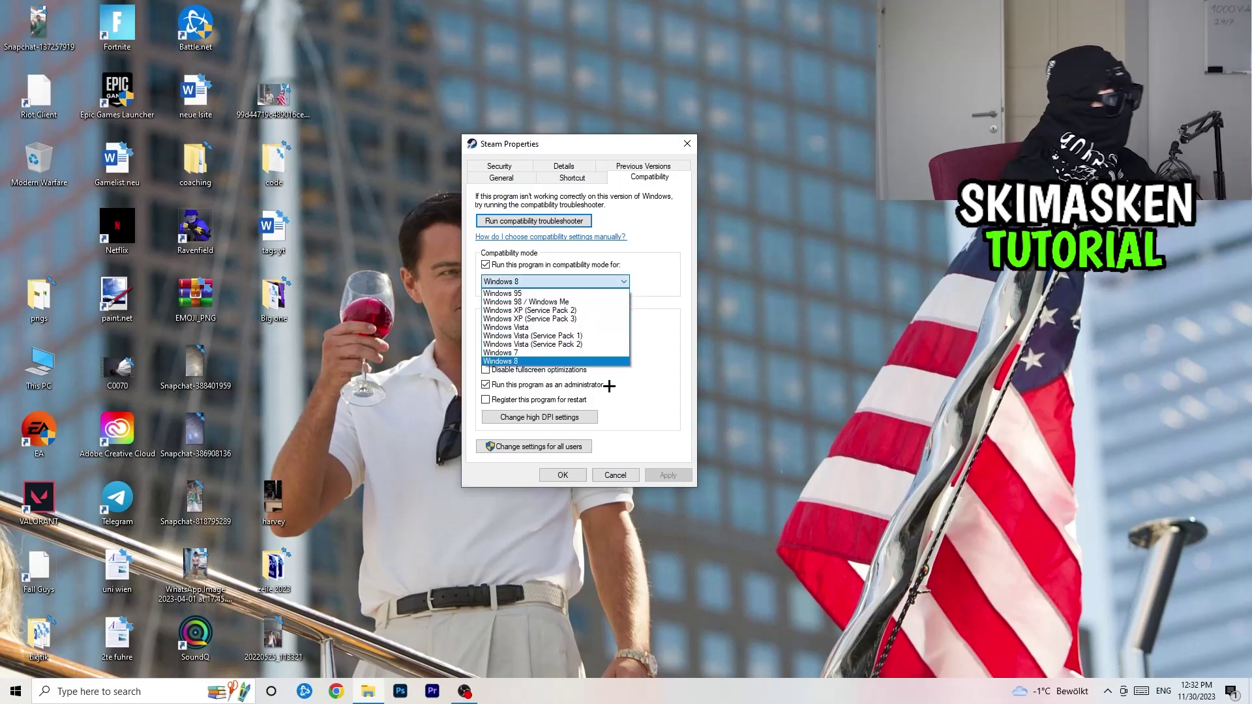
left_click(650, 279)
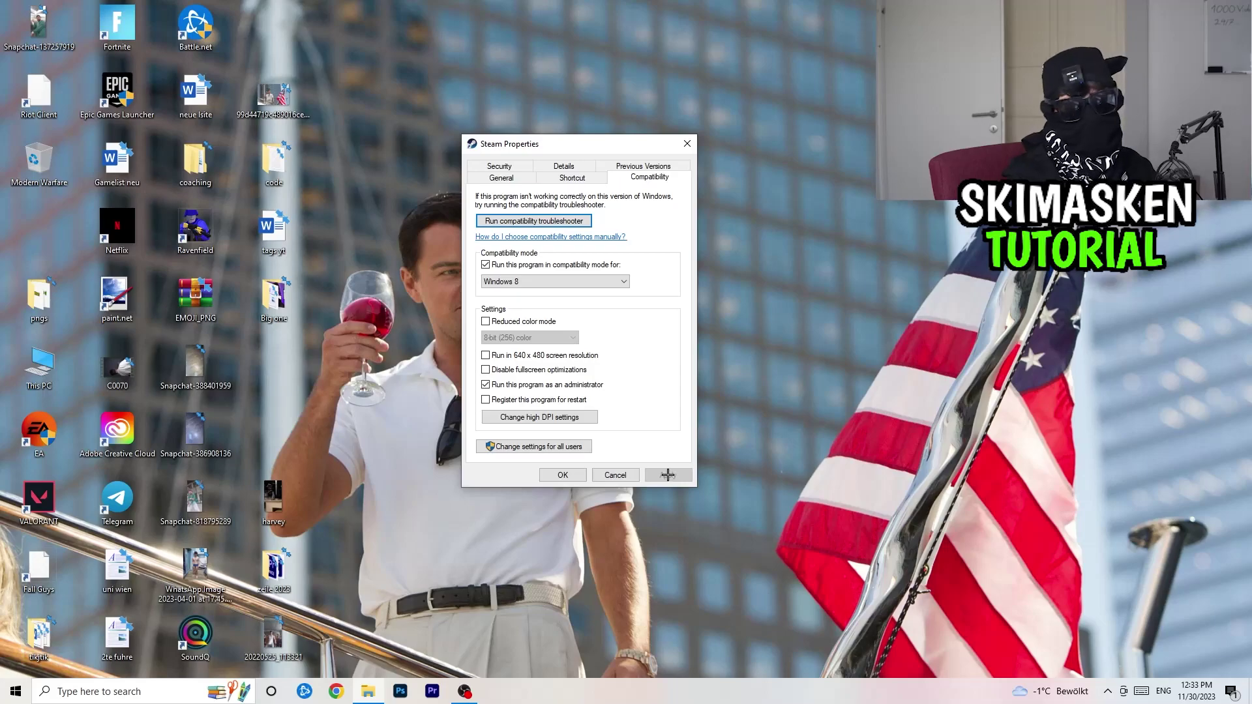
left_click(565, 475)
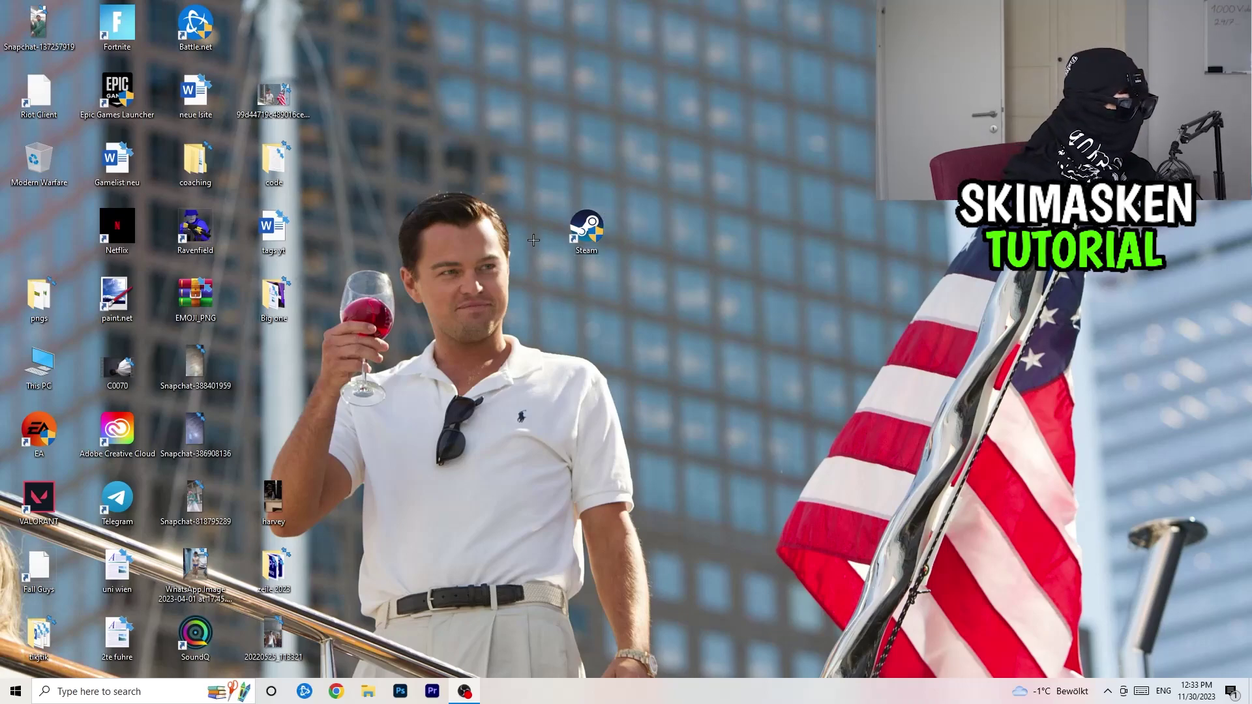
- Recheck the Steam shortcut's compatibility settings and close its properties
right_click(578, 227)
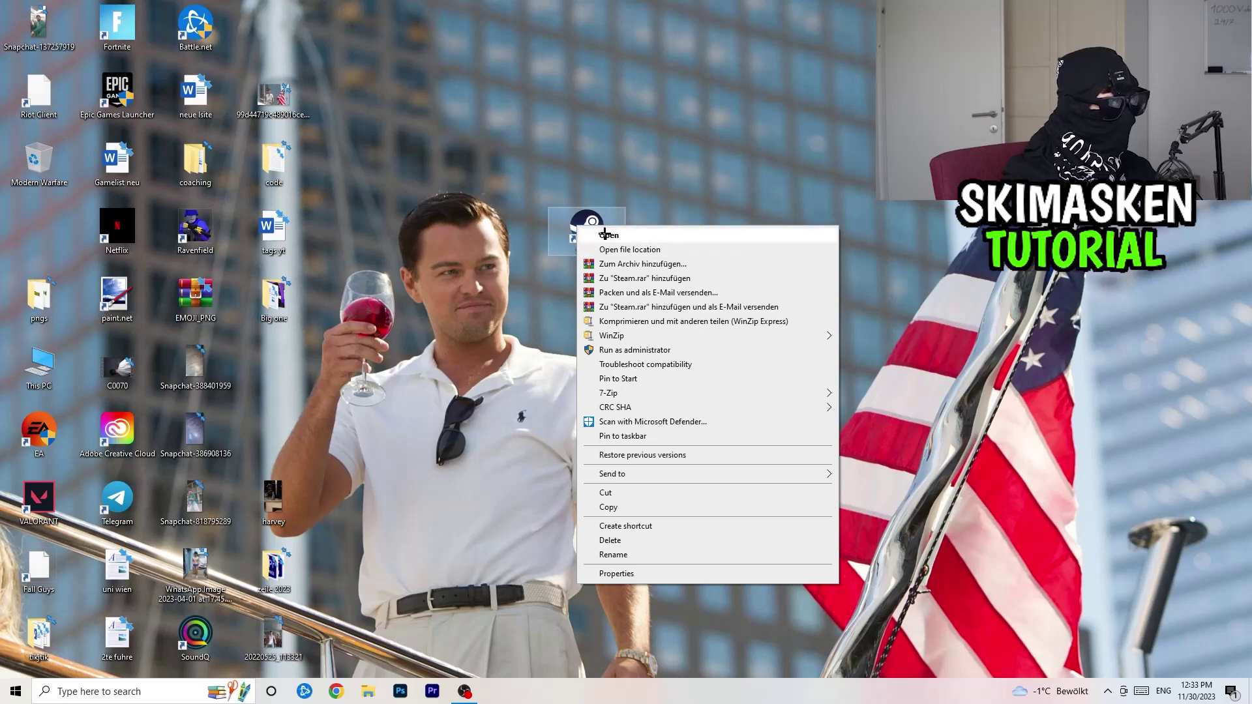
left_click(651, 573)
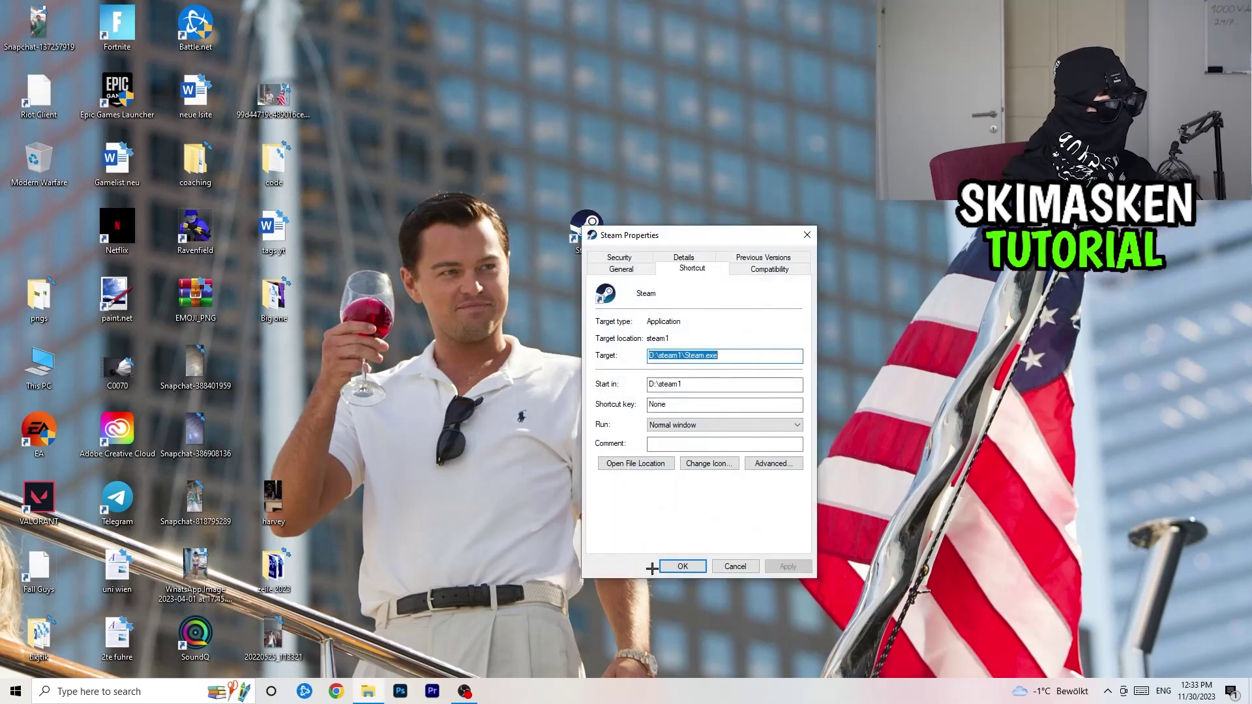
left_click(769, 269)
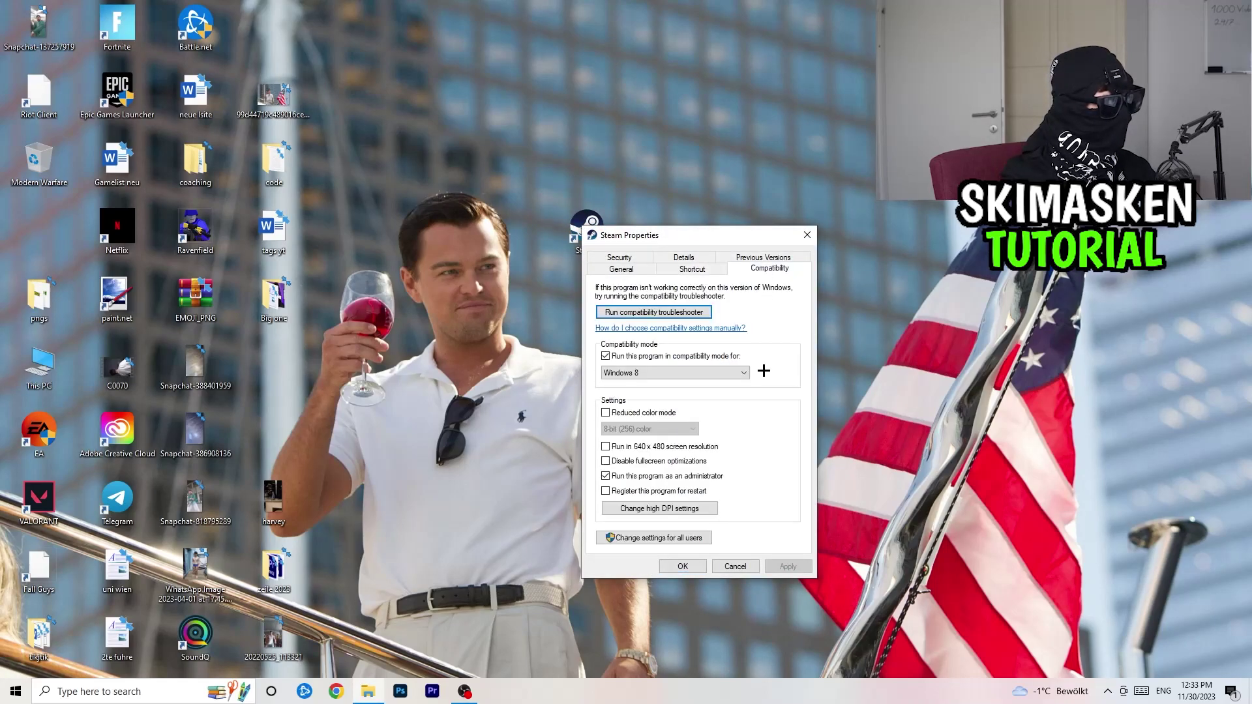
left_click(808, 228)
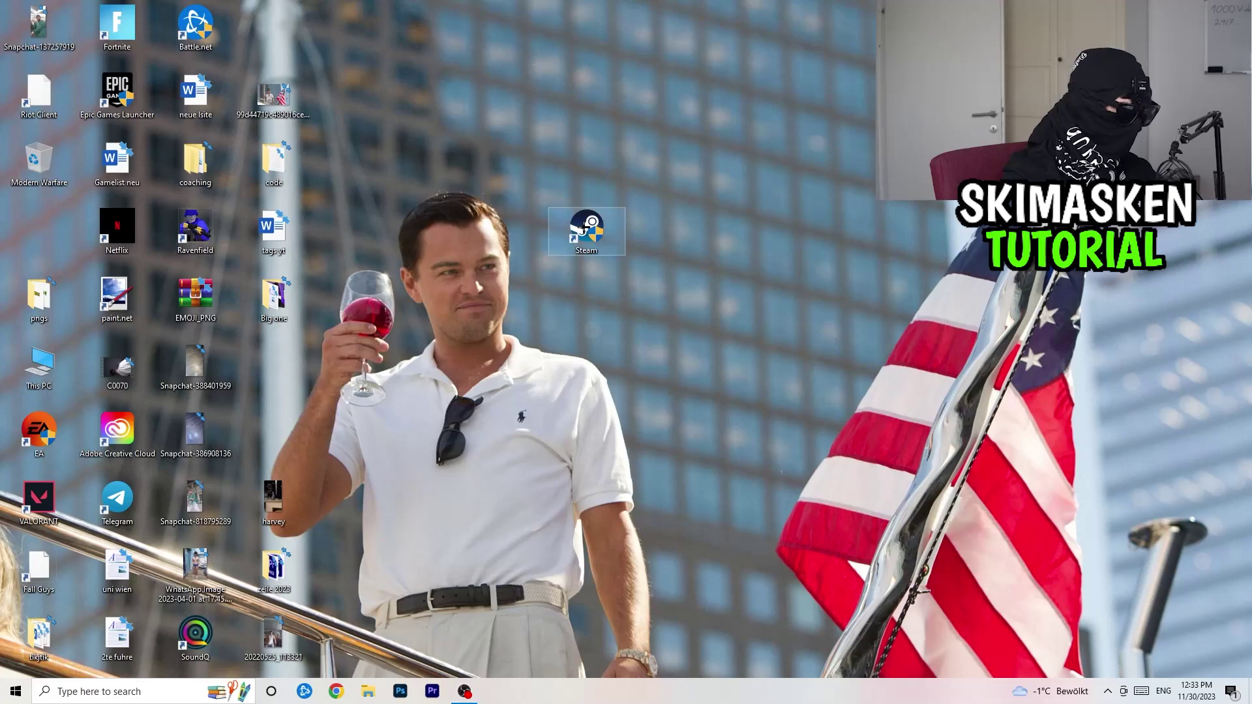
- Move the Steam shortcut into the desktop icon grid, to the right of Battle.net
right_click(584, 227)
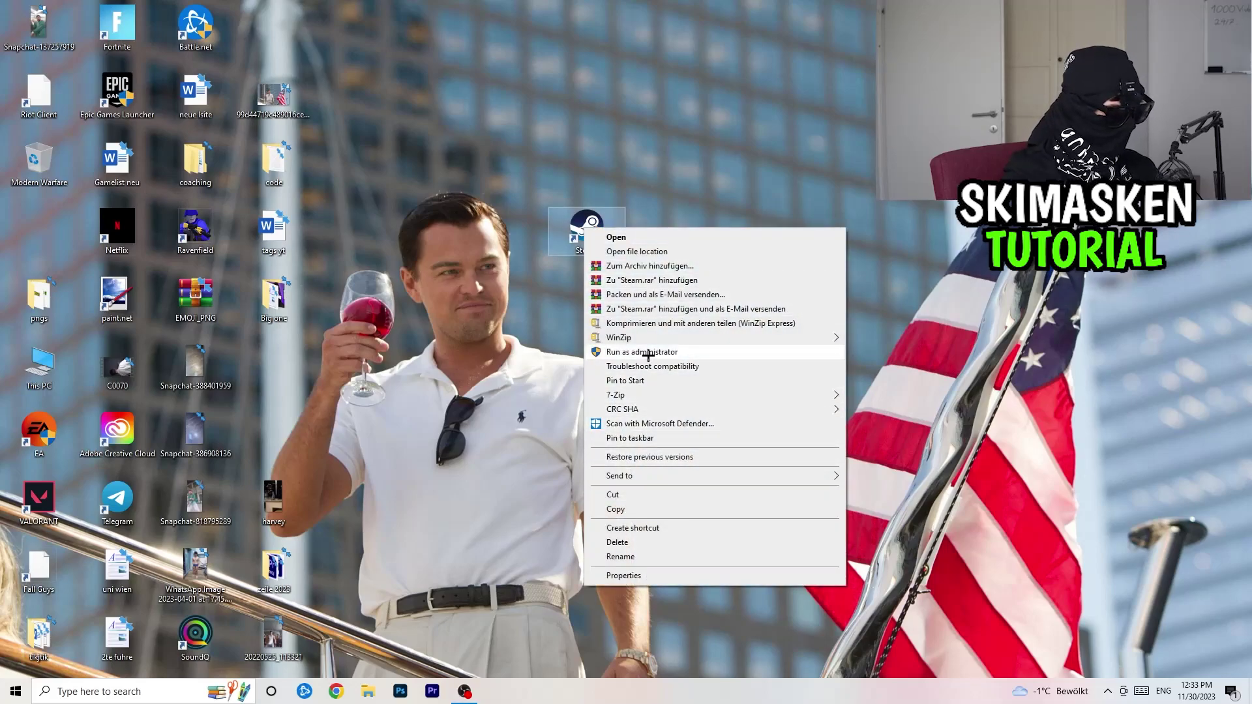
left_click(445, 311)
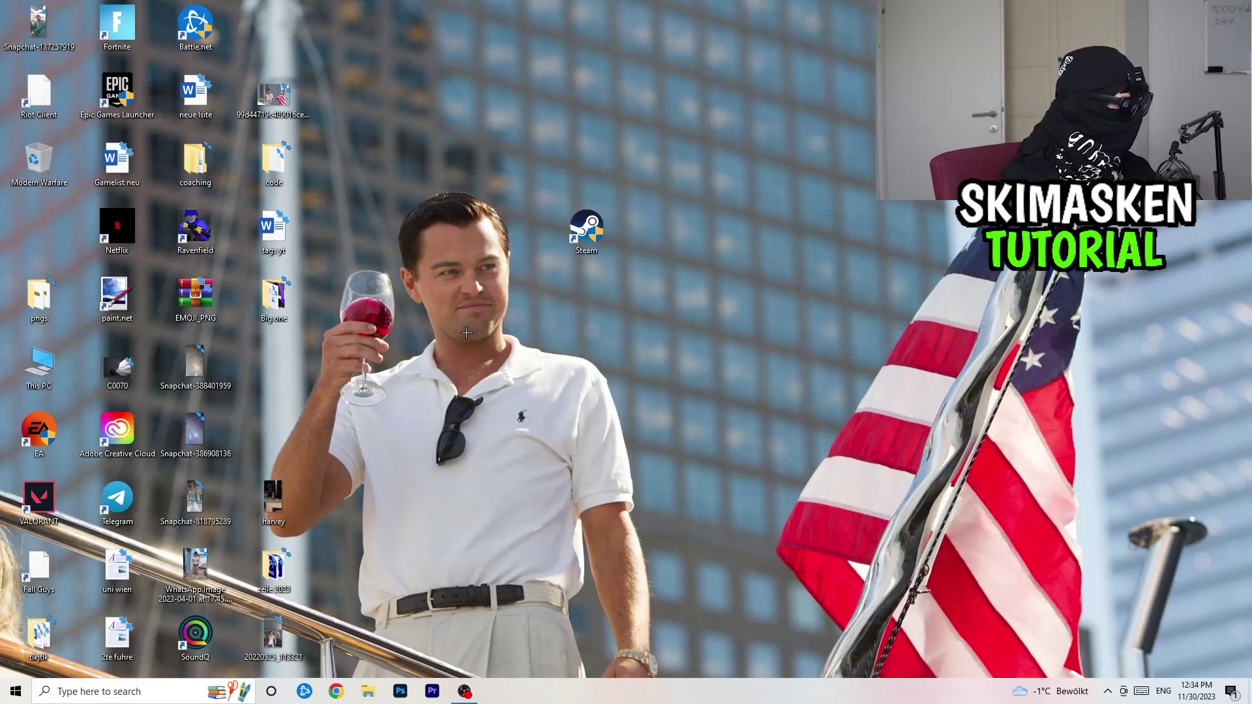
left_click_drag(586, 228, 274, 29)
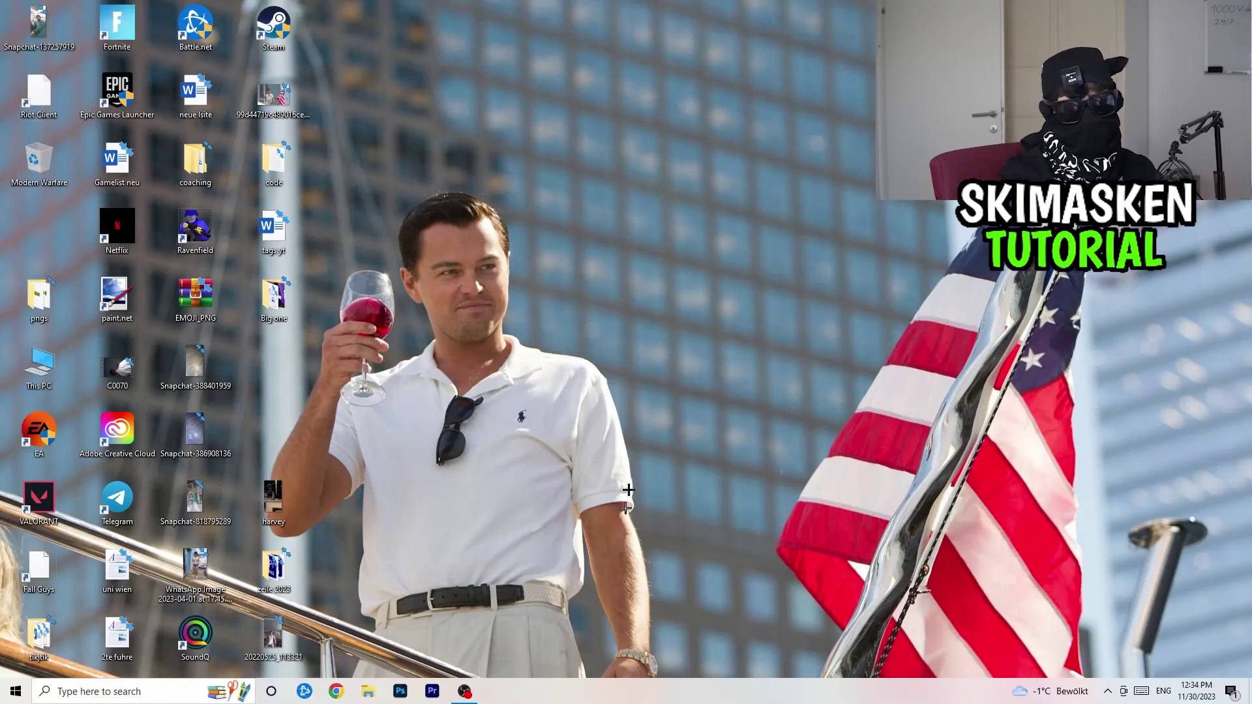
- Open Task Manager full screen and examine the running processes and the actions available for a Google Chrome process
right_click(638, 697)
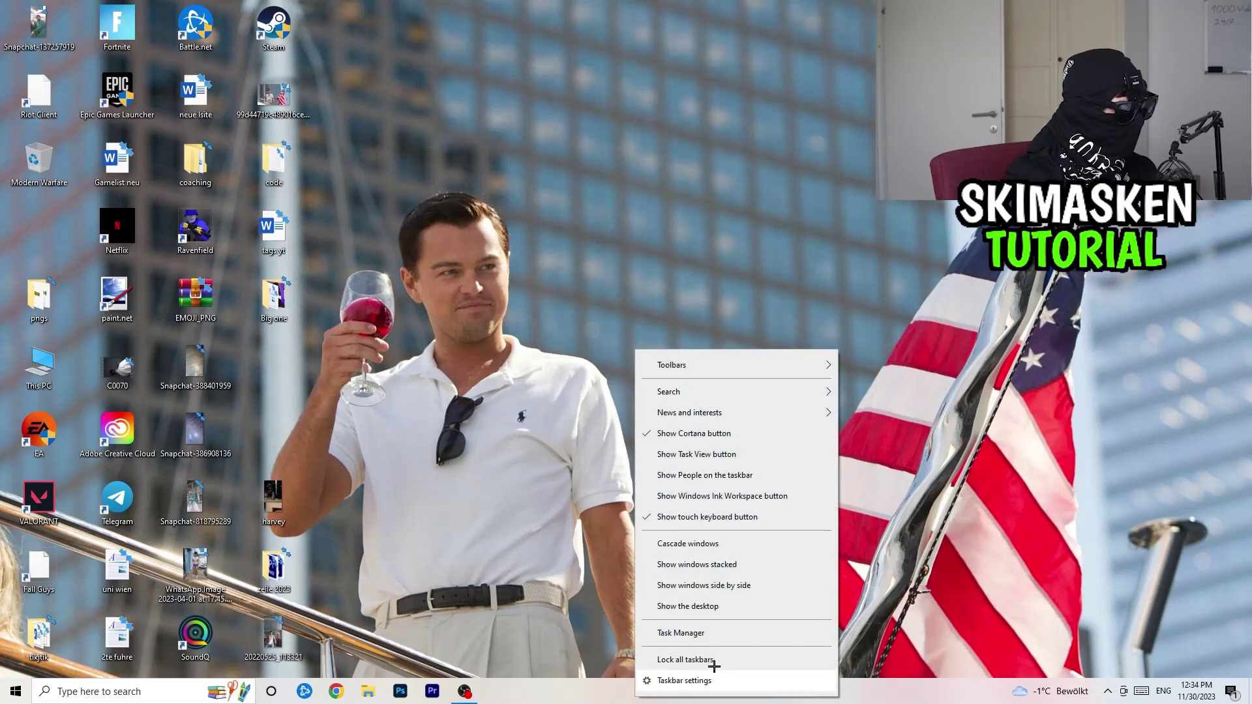
left_click(707, 634)
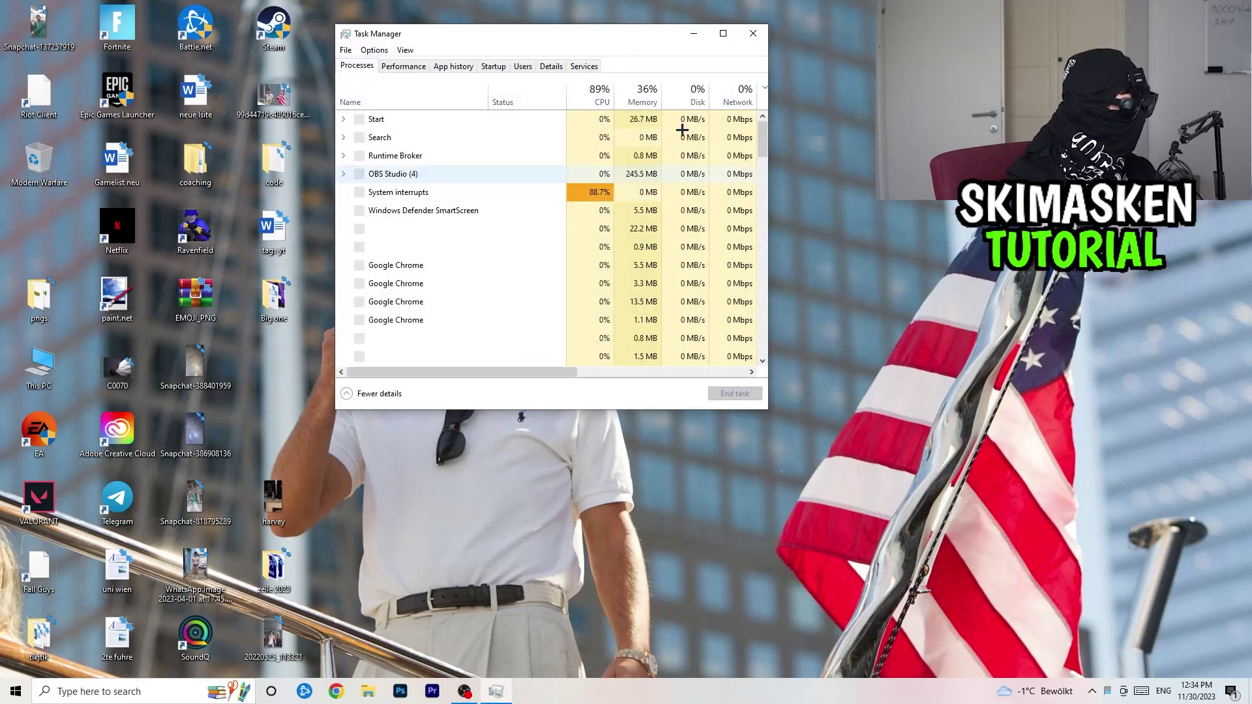
left_click(721, 33)
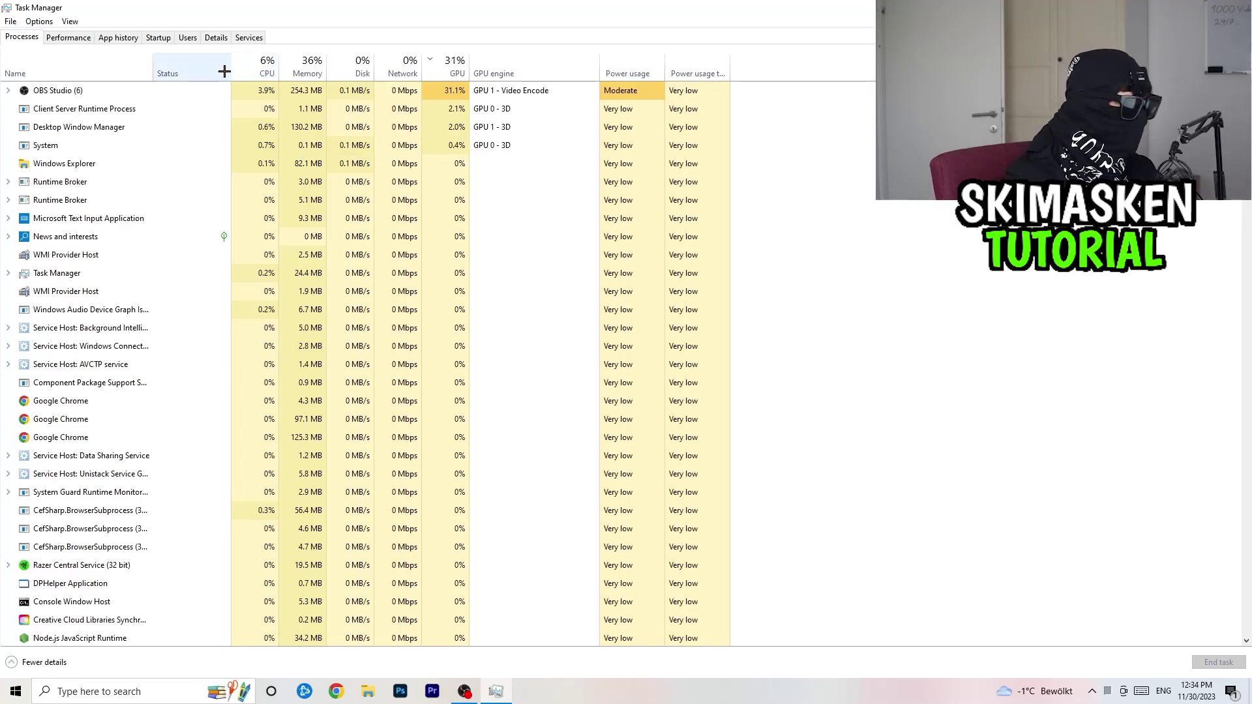
right_click(132, 401)
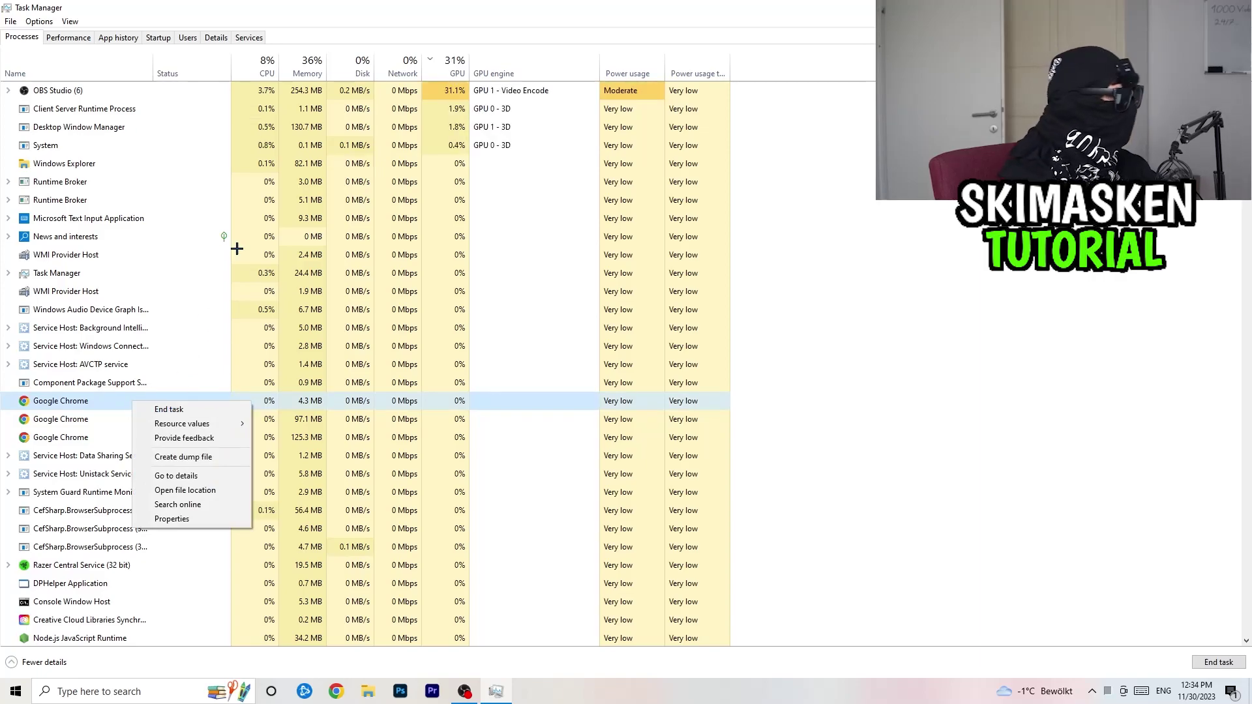
left_click(450, 26)
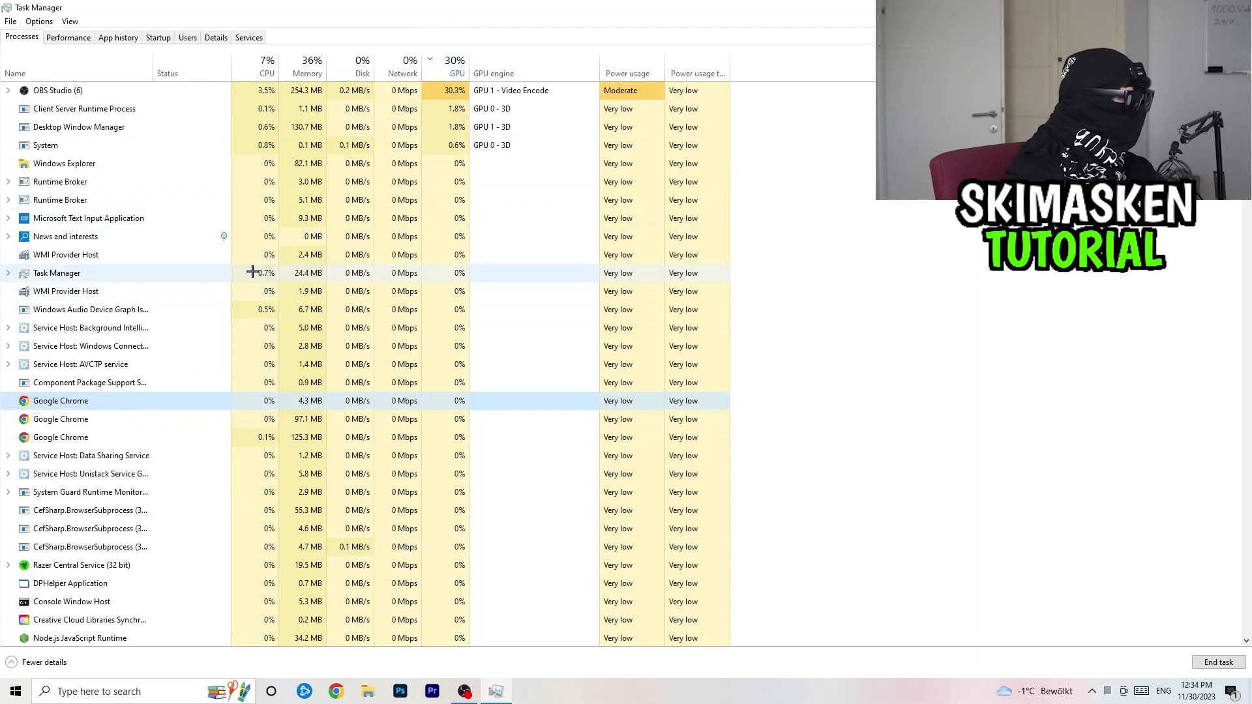
- Examine Task Manager's list of startup programs and the hidden system tray icons, and select the Razer Synapse startup entry
left_click(158, 37)
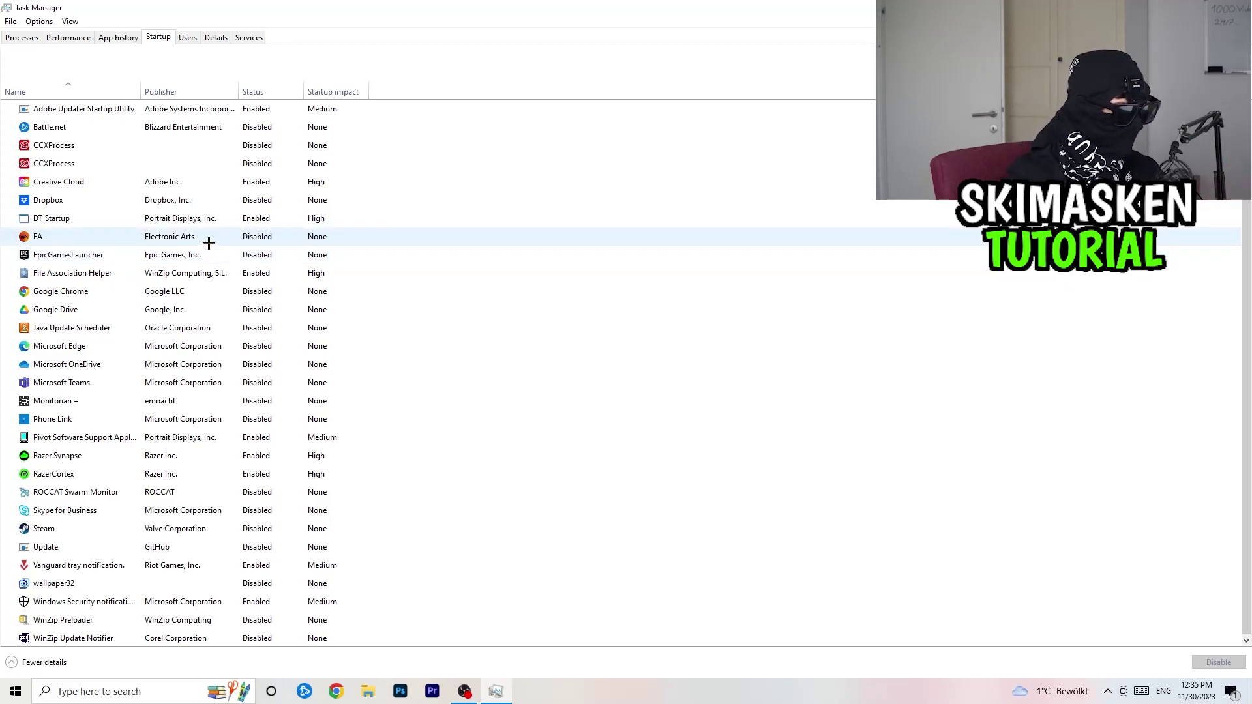
left_click(1107, 691)
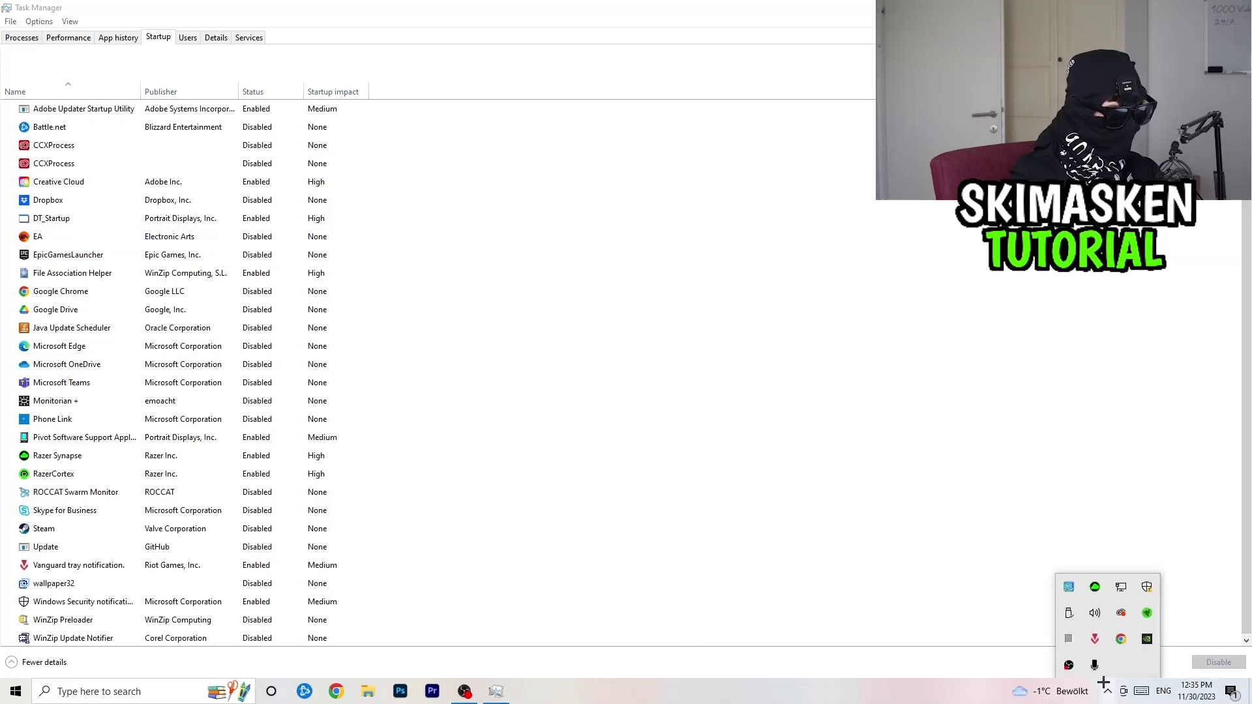
left_click(772, 457)
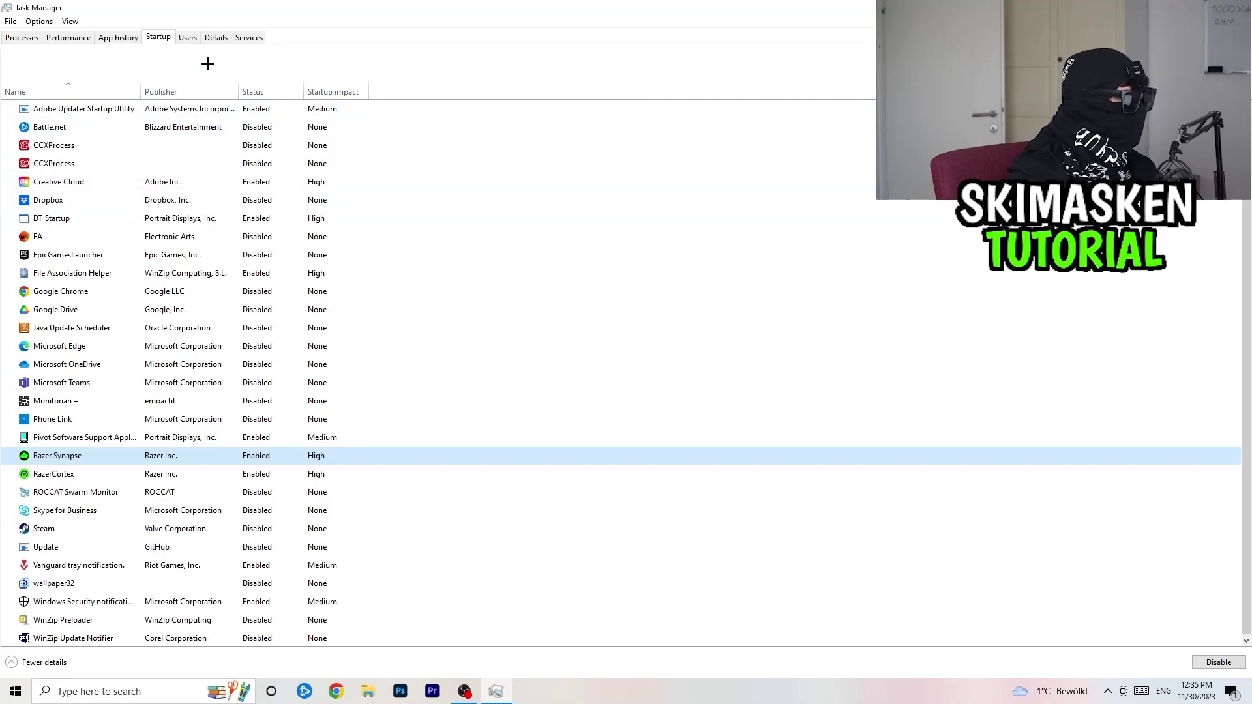
- Inspect the priority options of a chrome.exe process in Task Manager's detailed process list, and close Task Manager
left_click(218, 36)
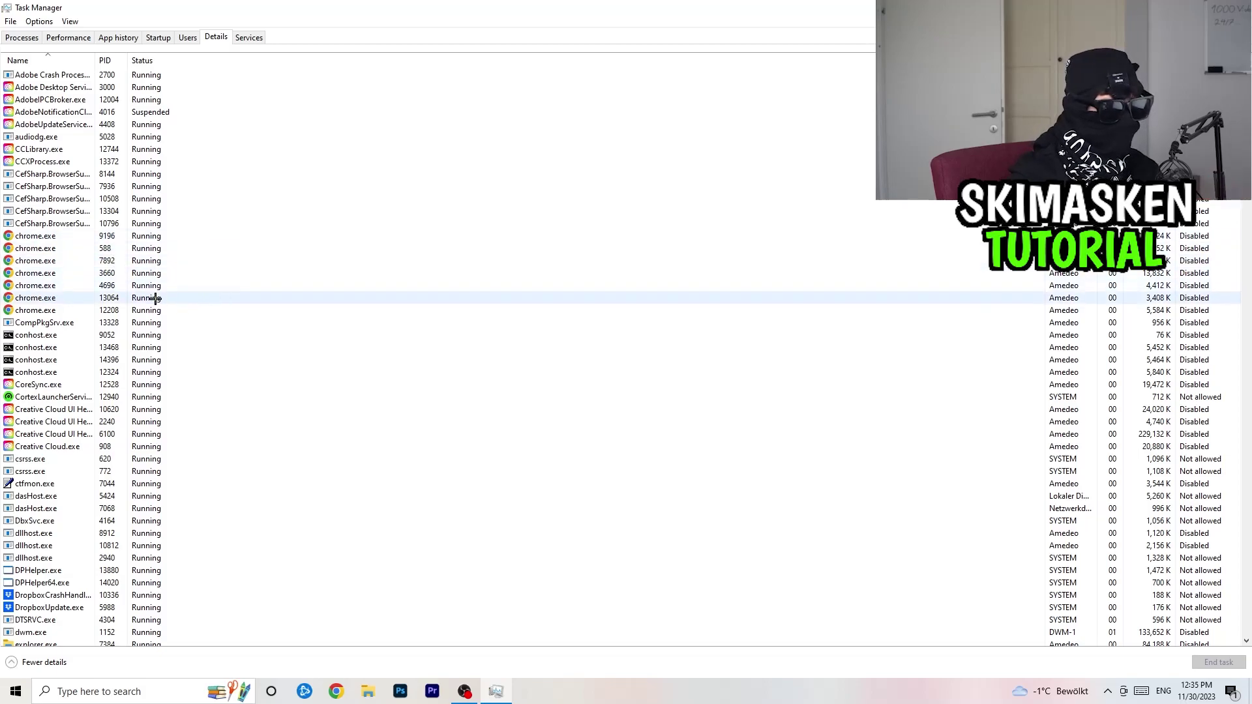
right_click(48, 262)
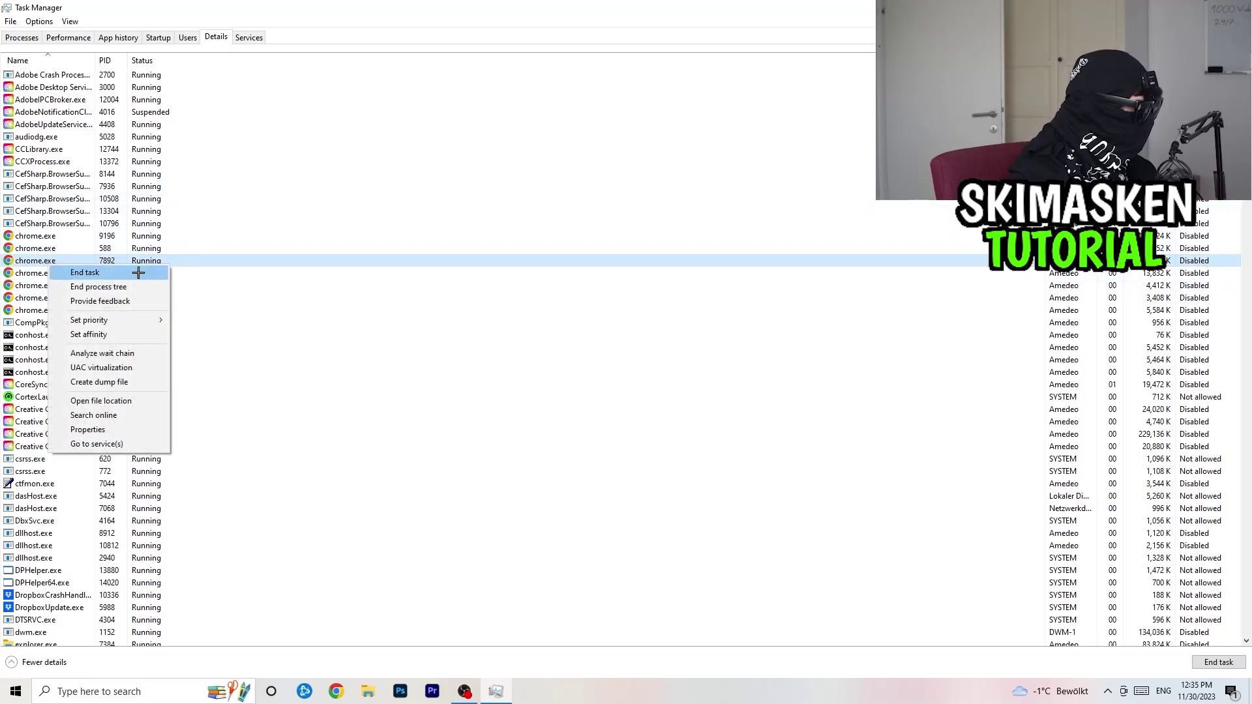
mouse_move(129, 322)
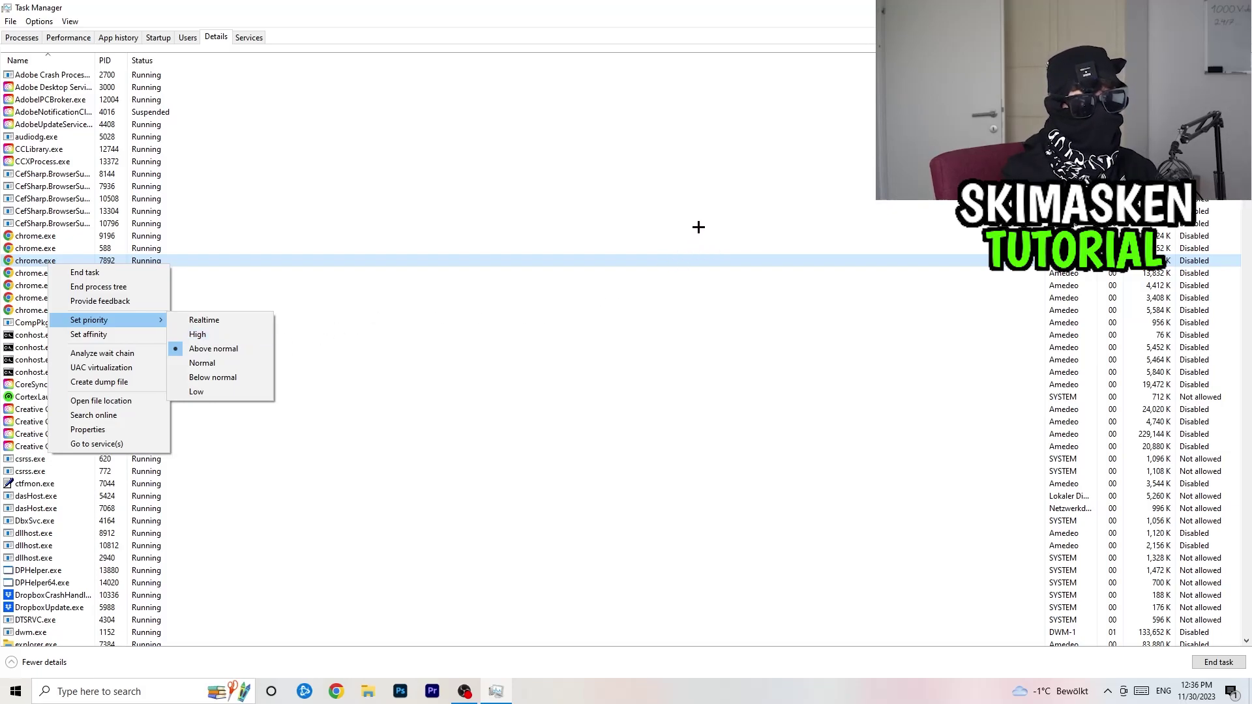
left_click(656, 2)
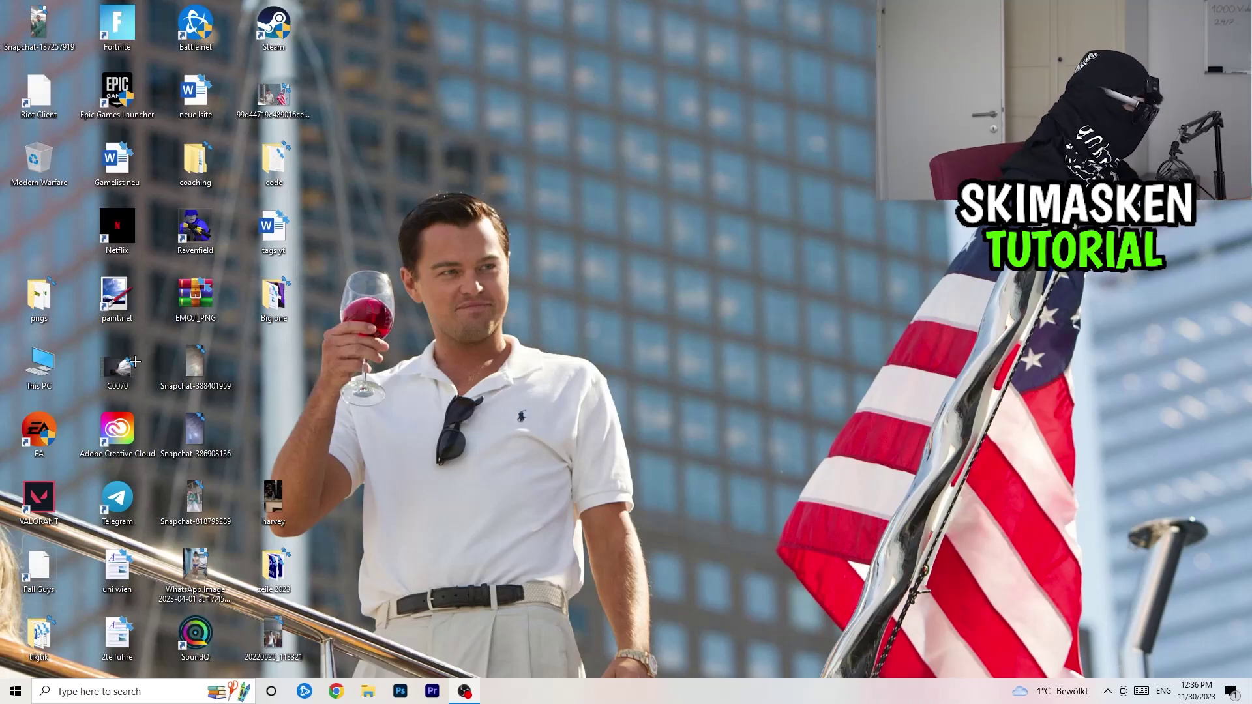
- Open the Windows Gaming settings and review the Game Bar, Captures and Game Mode options
left_click(11, 686)
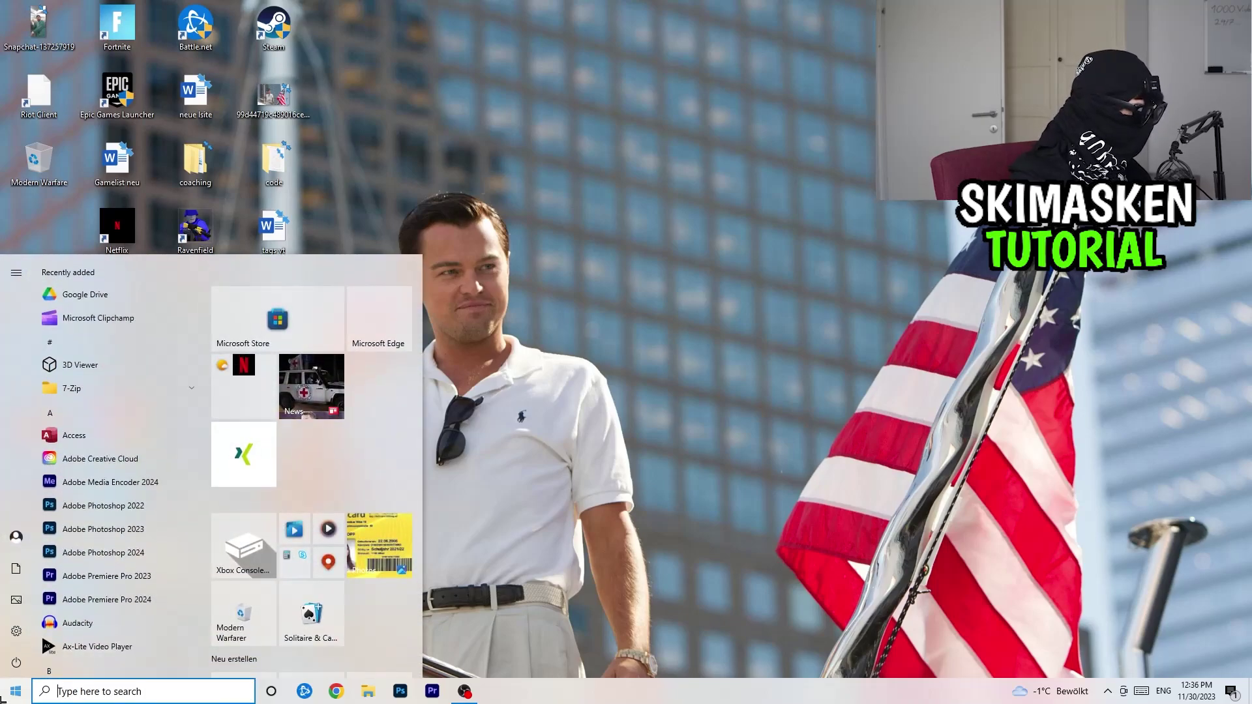
left_click(4, 632)
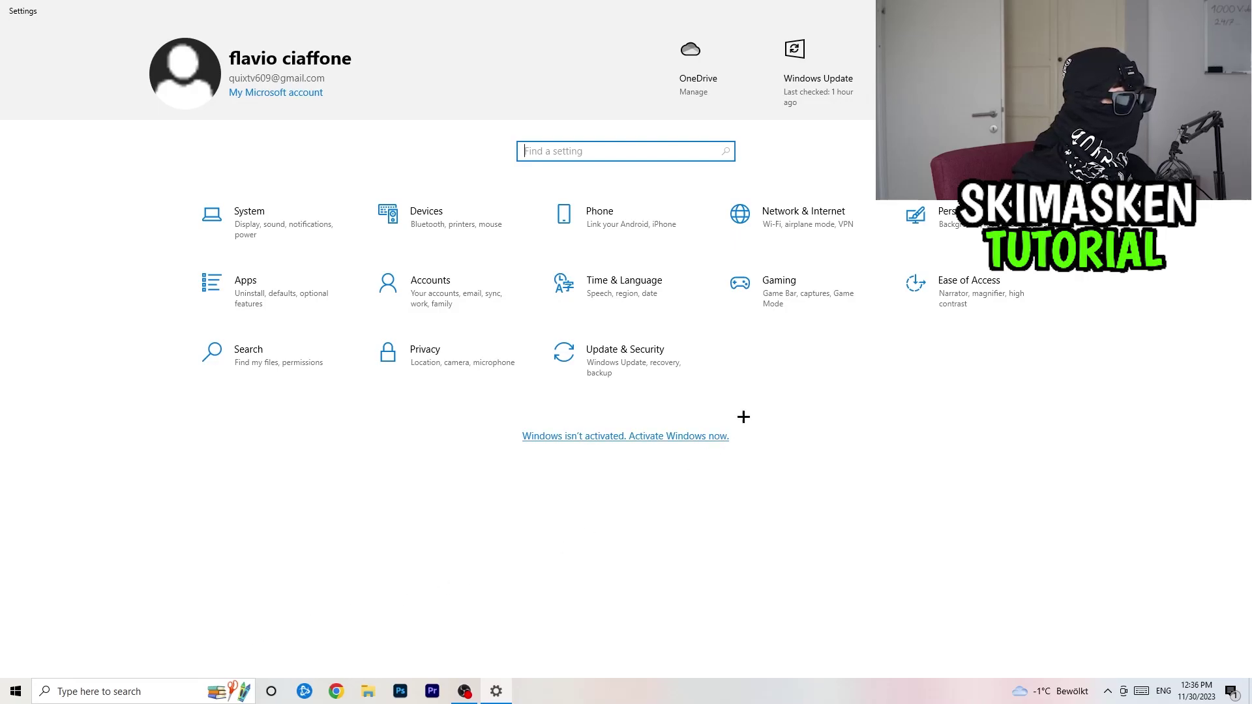
left_click(833, 295)
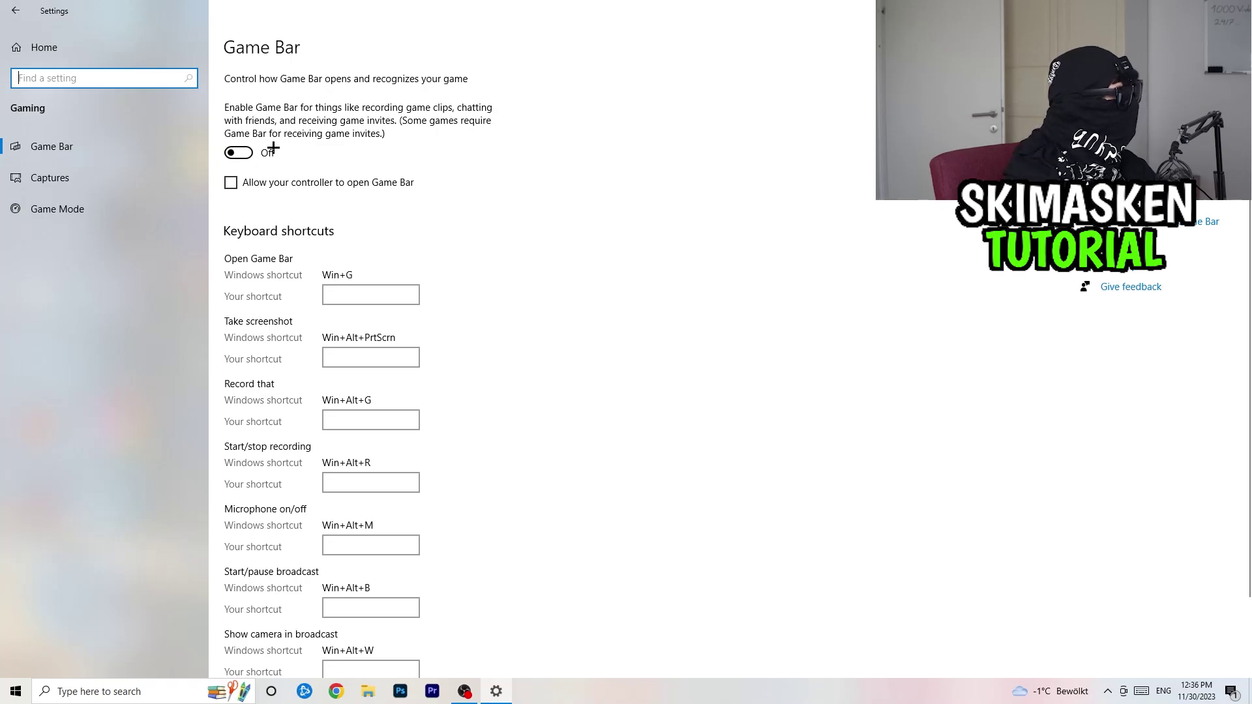
left_click(81, 178)
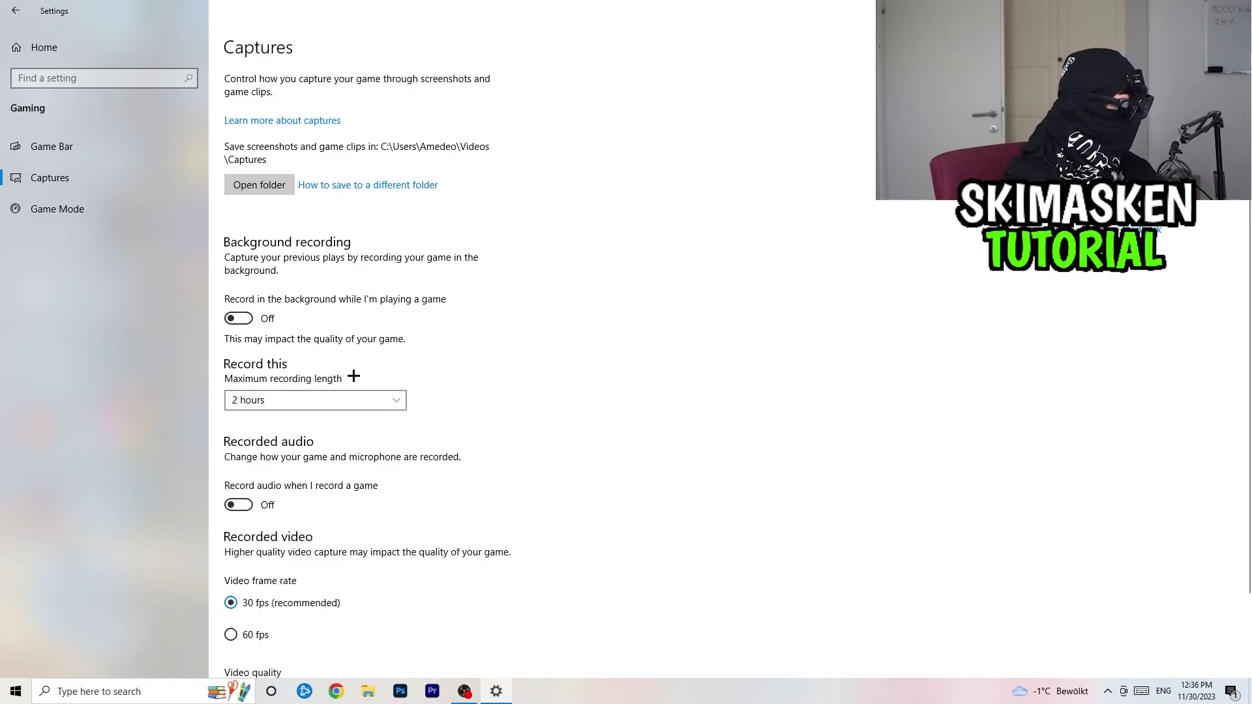
scroll(249, 388, "down", 2)
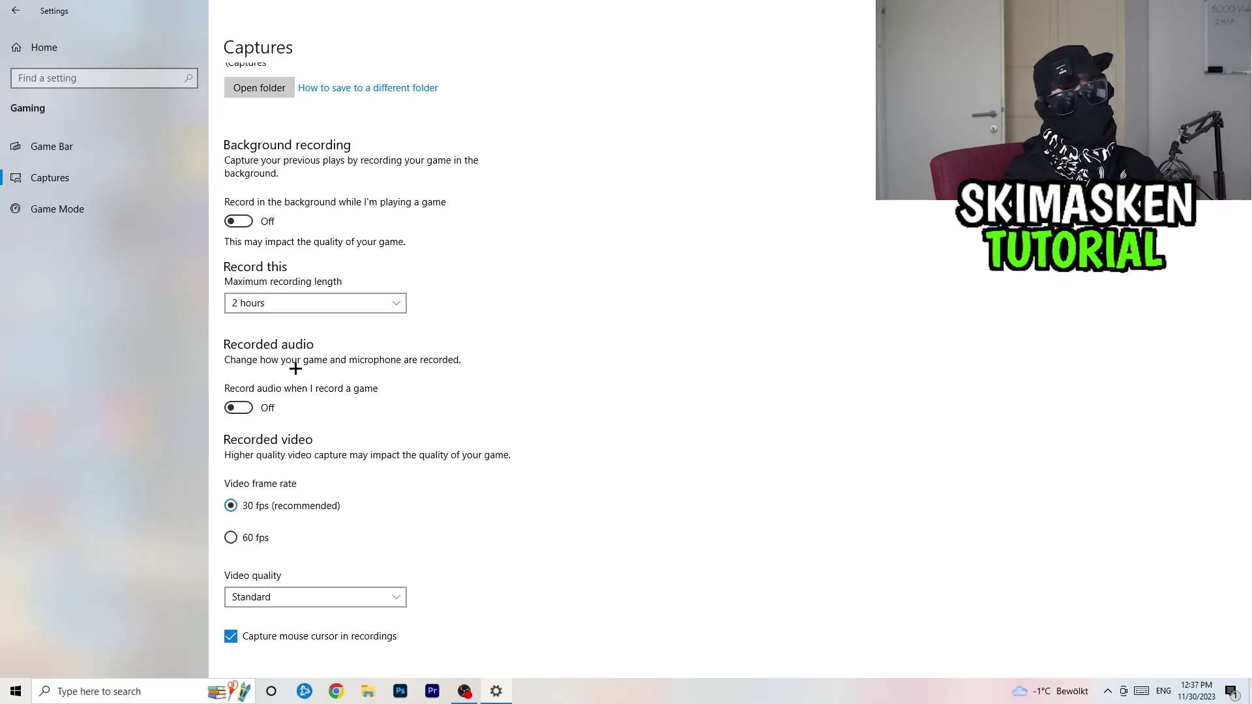
left_click(123, 210)
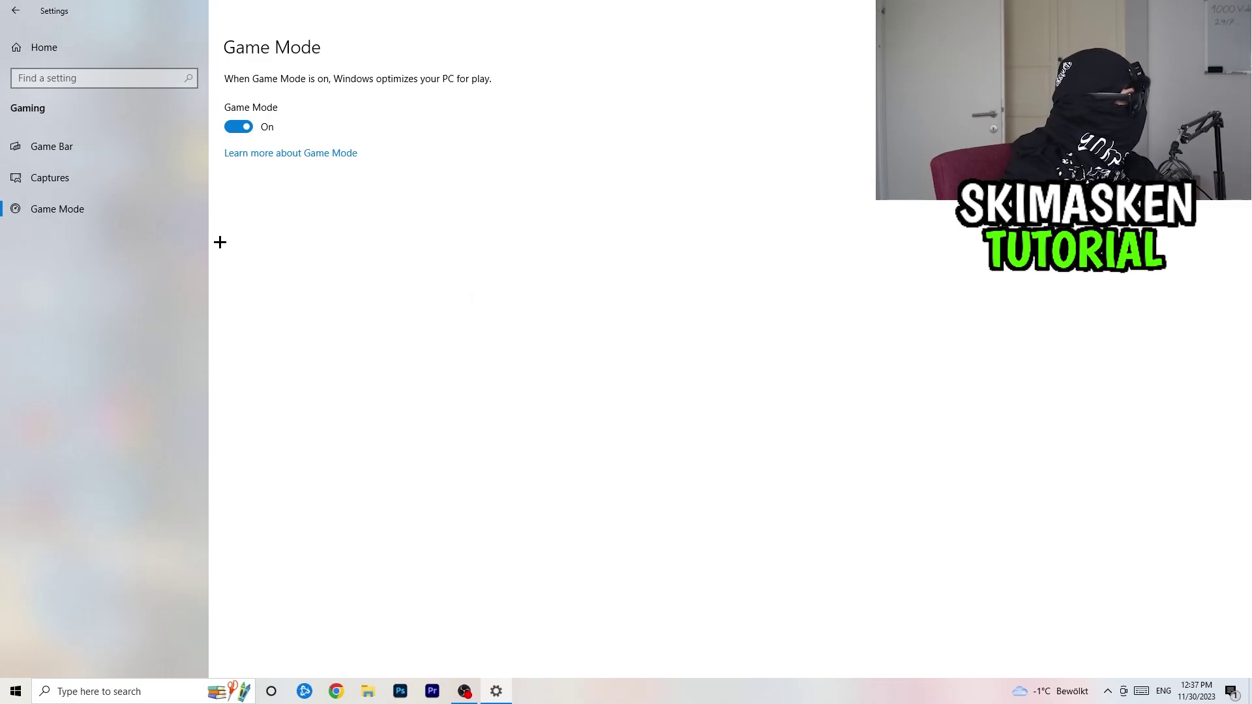
- Open the System display settings and choose 100% (Recommended) as the size of text, apps and other items
left_click(15, 10)
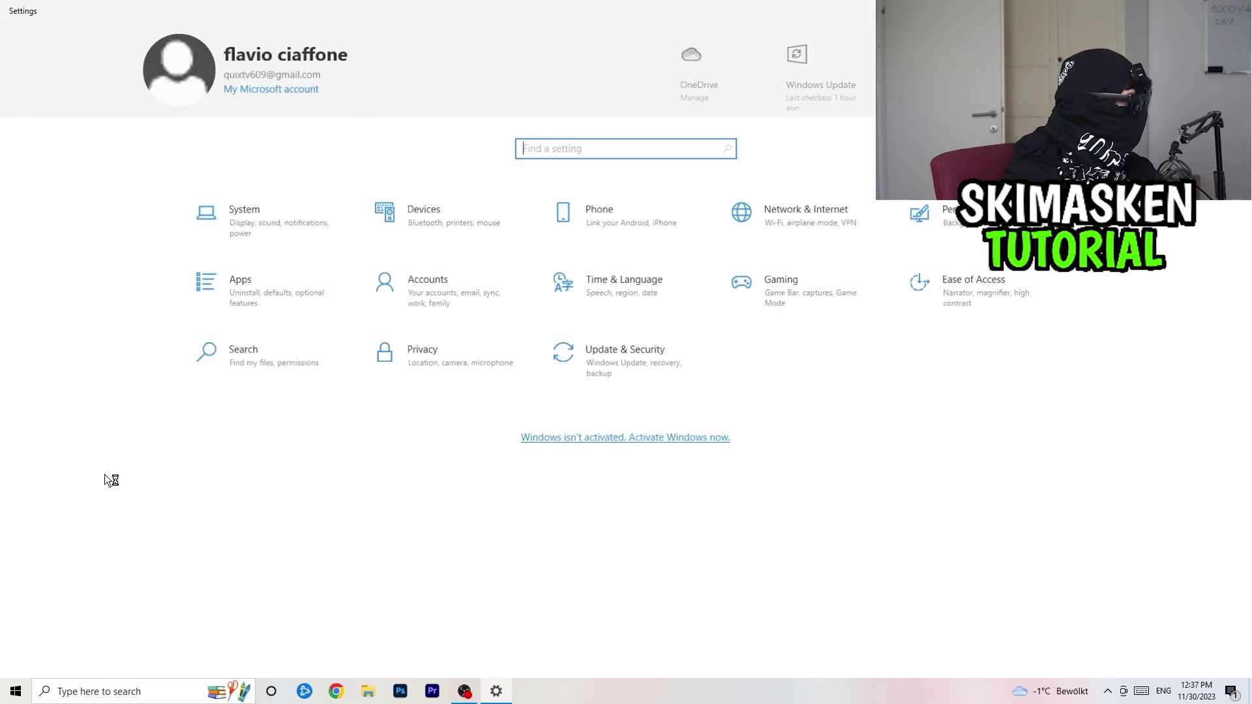
left_click(272, 236)
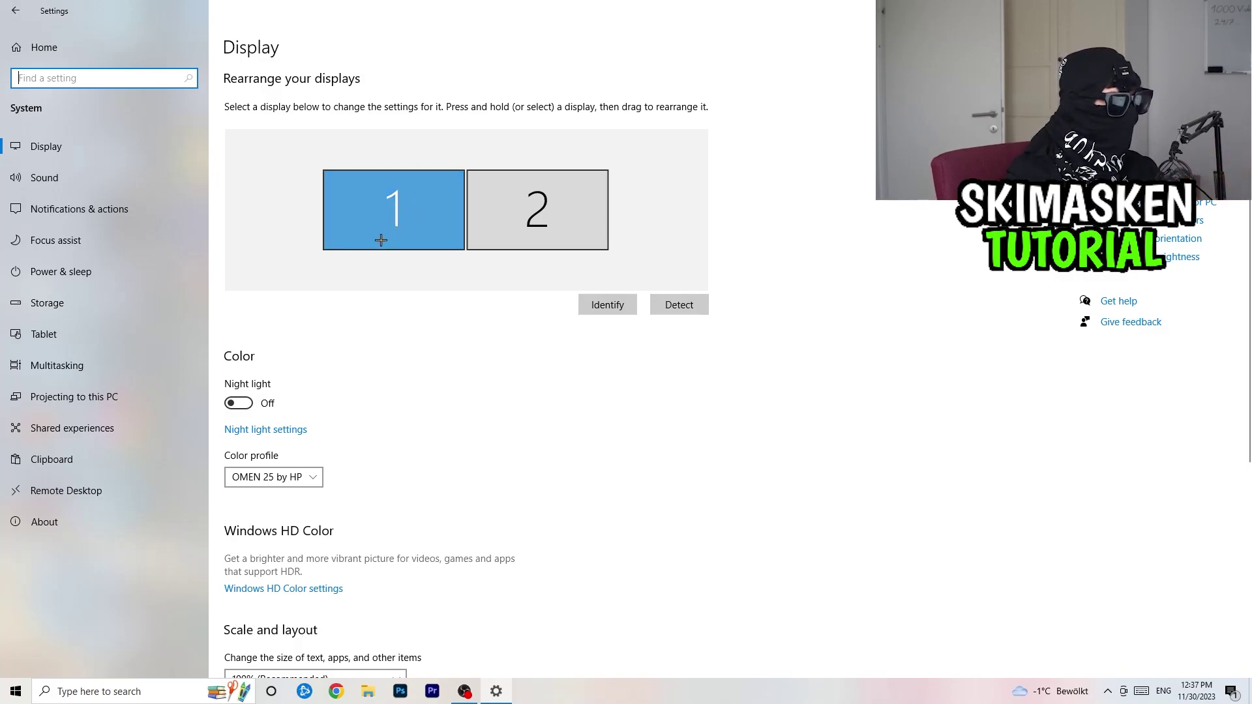
scroll(453, 331, "down", 5)
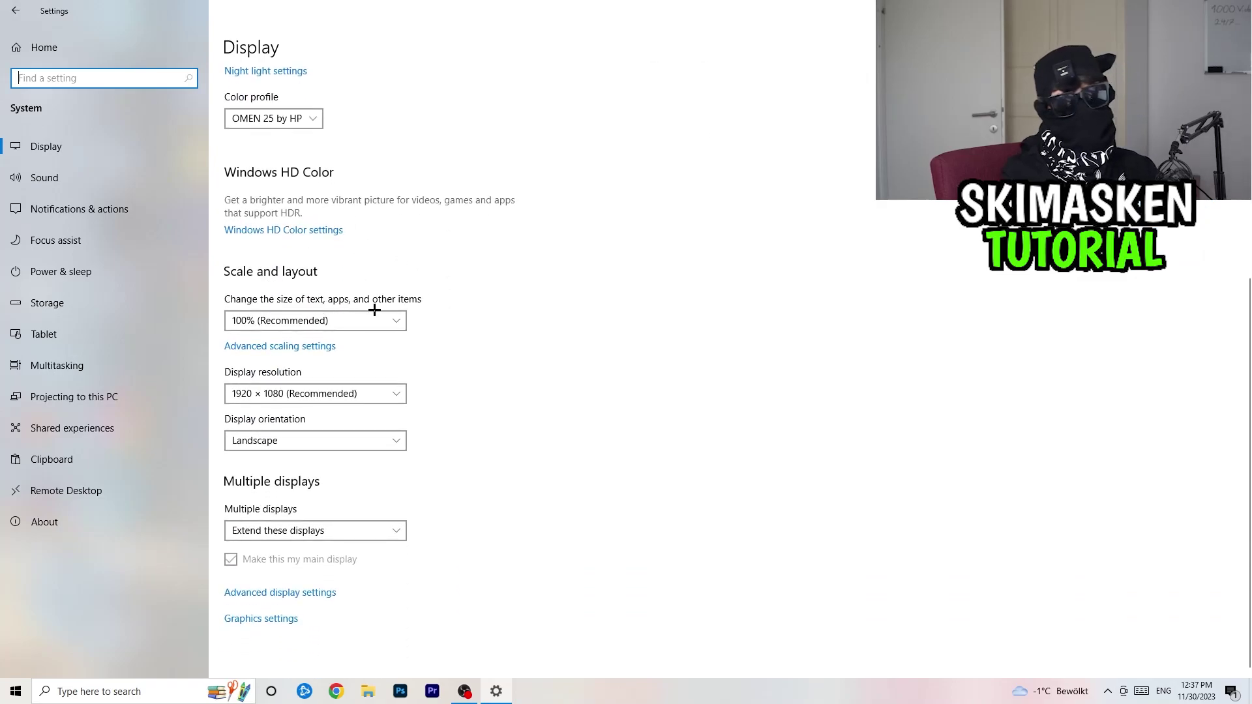
left_click(398, 321)
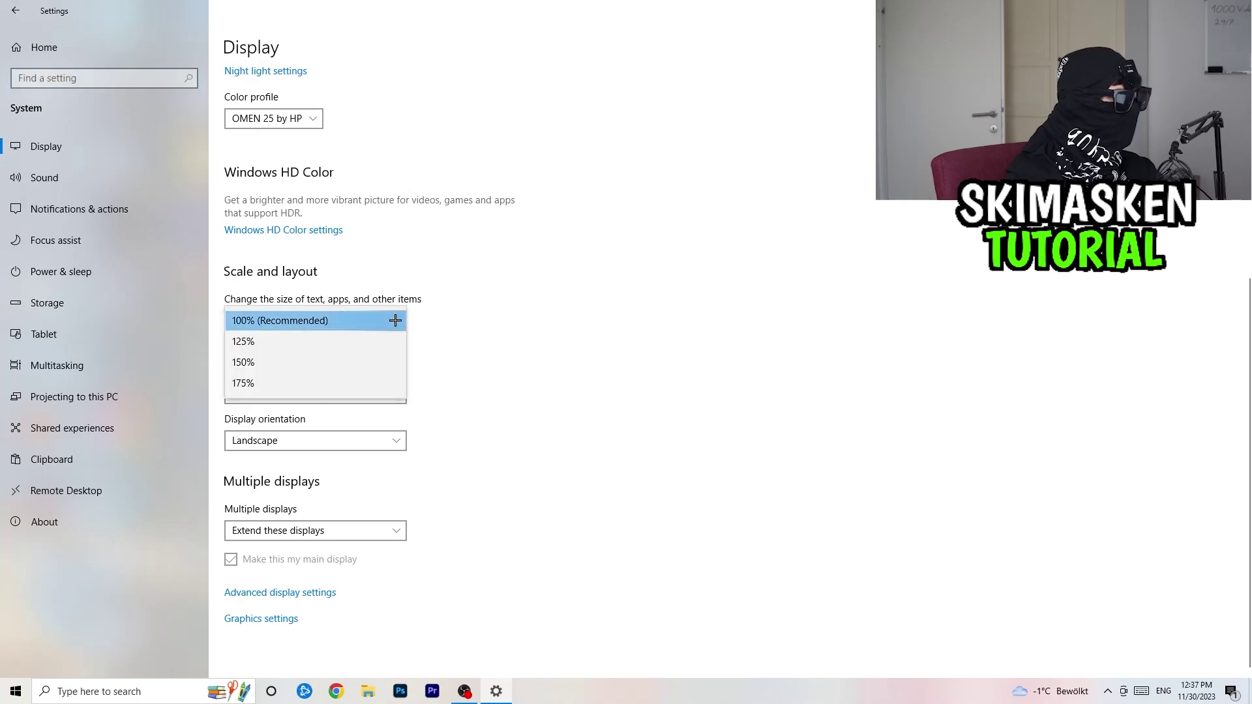
left_click(310, 322)
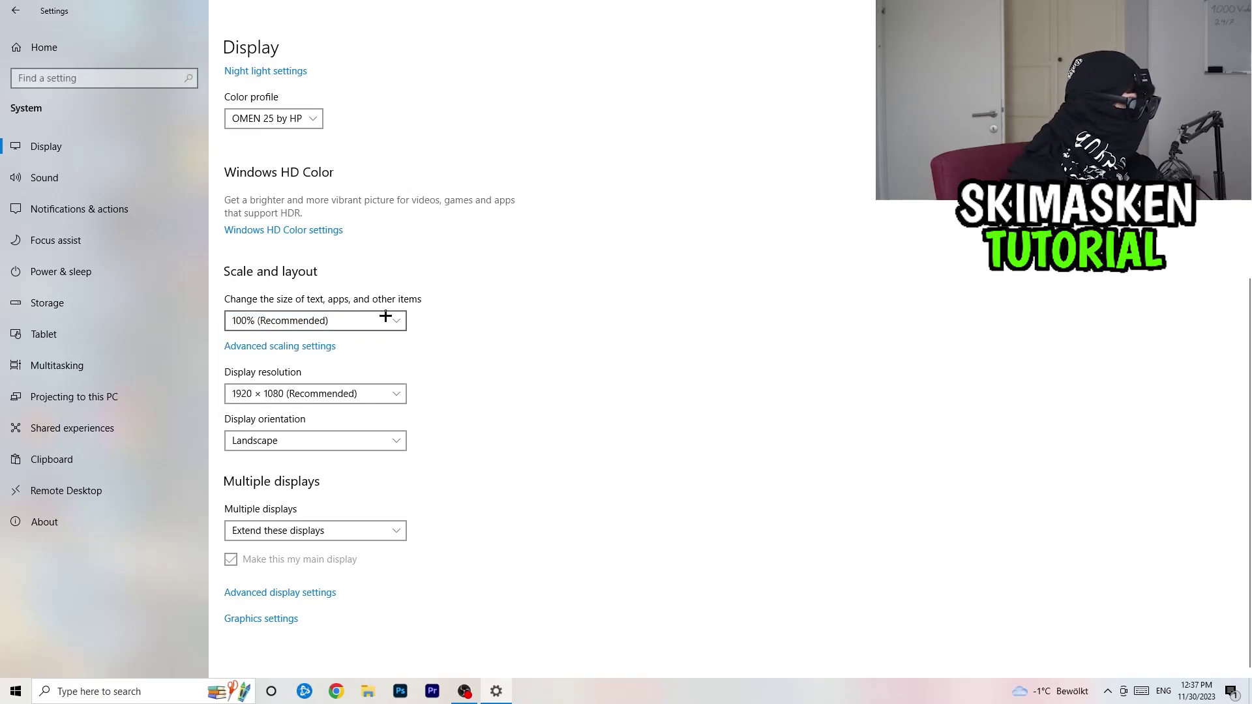
- Review the available display resolutions in the Scale and layout settings without choosing a different one
left_click(341, 393)
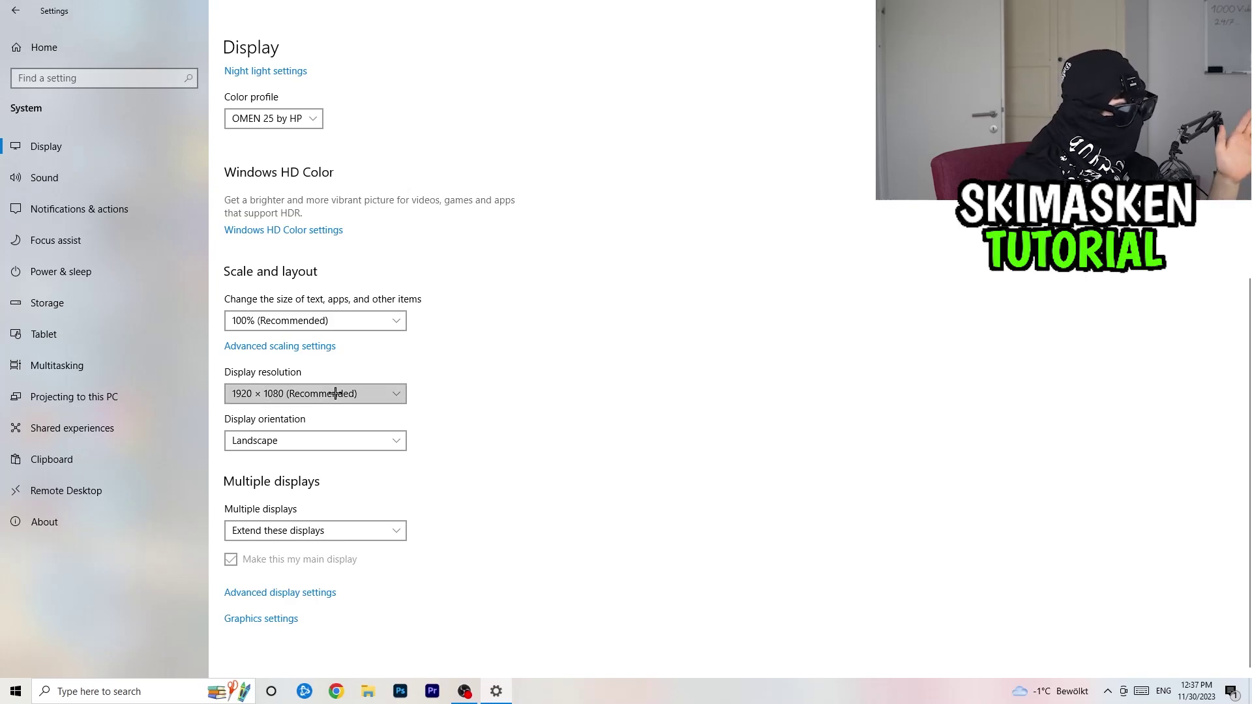
left_click(544, 358)
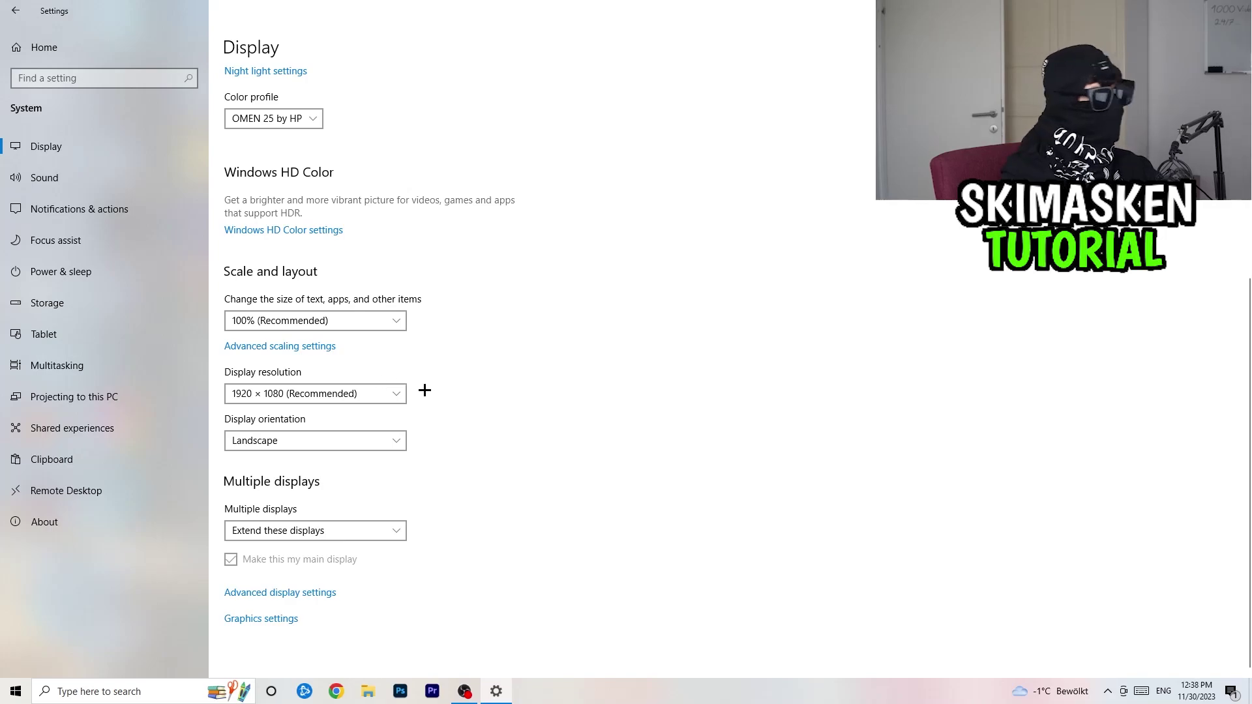
left_click(380, 399)
left_click(483, 355)
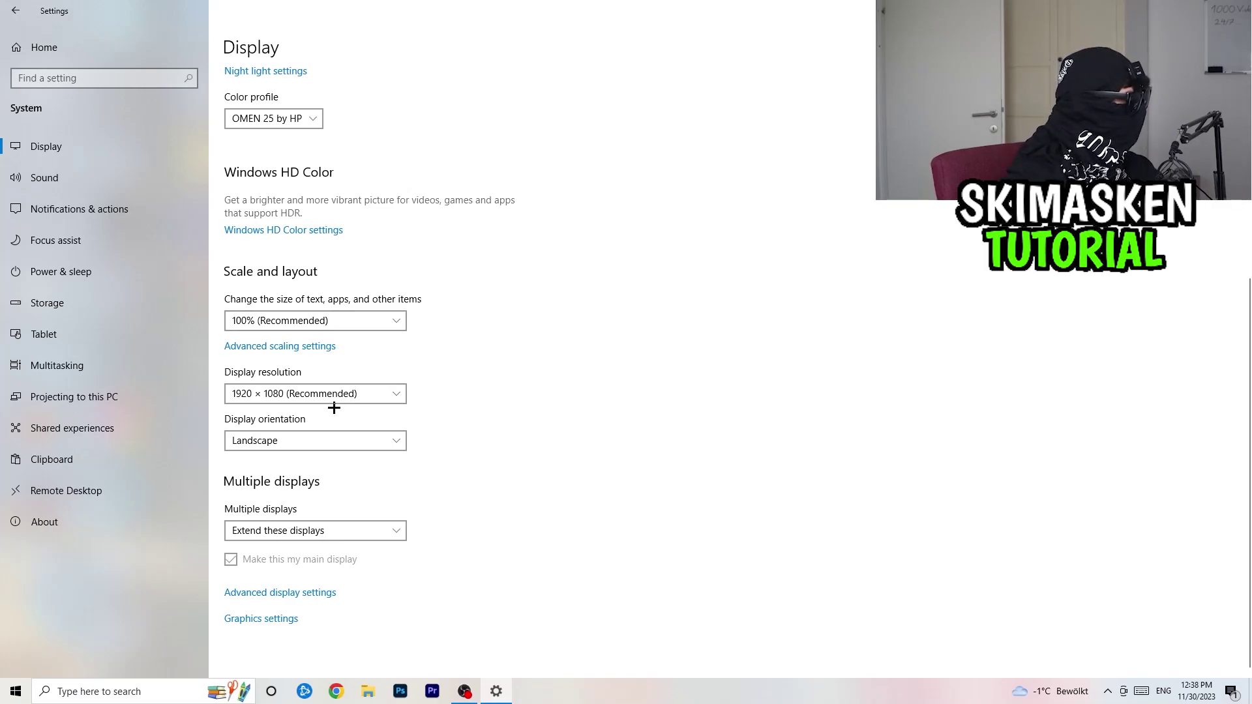
- Open the Storage Sense configuration and review its run frequency and recycle bin deletion options
left_click(52, 297)
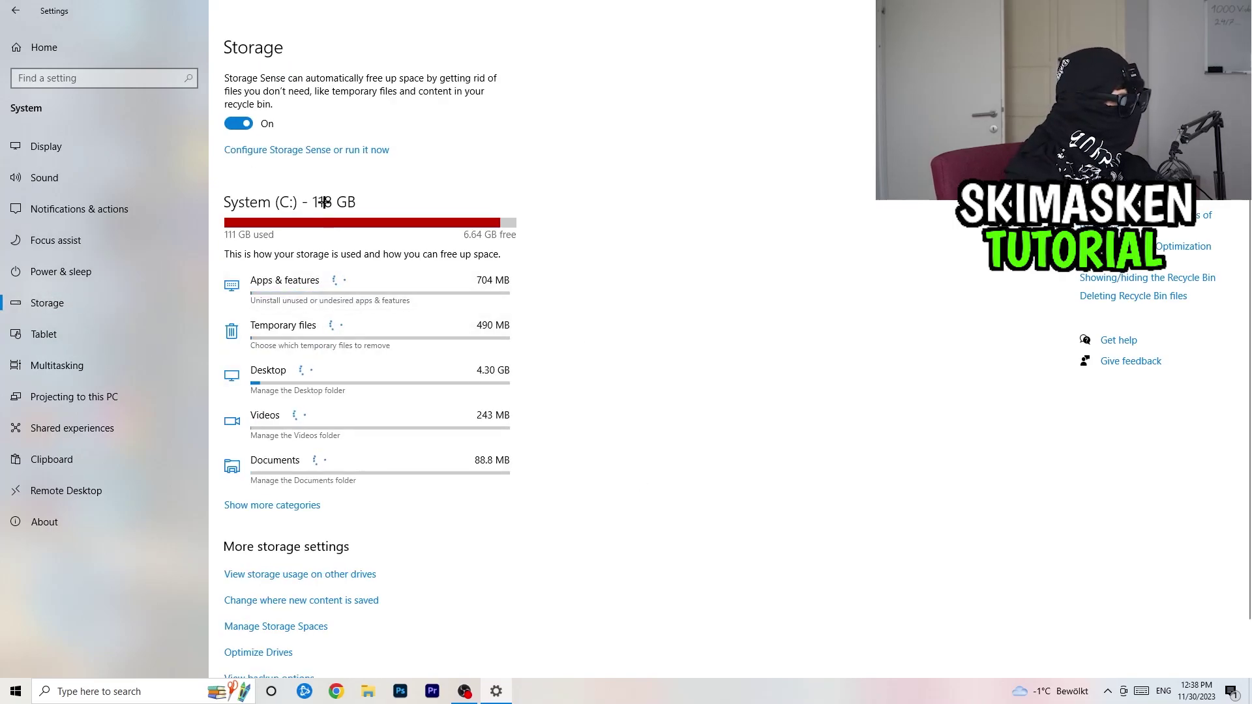
left_click(271, 152)
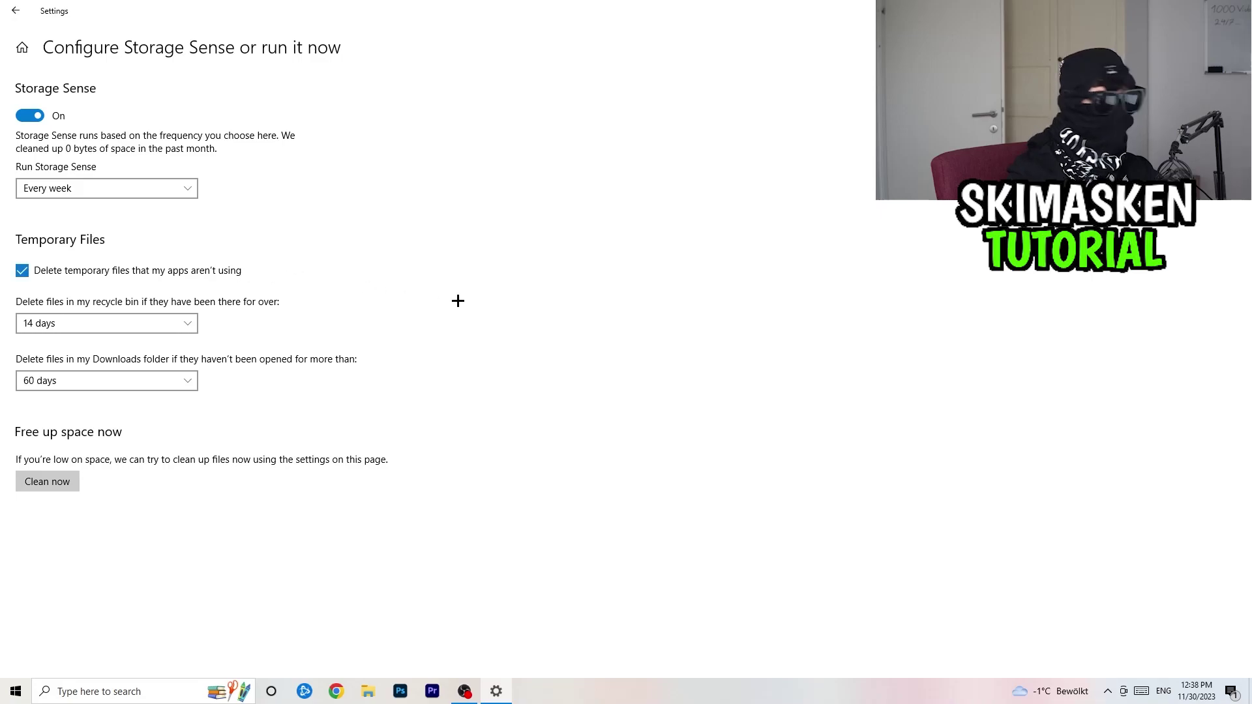
left_click(92, 187)
left_click(375, 156)
left_click(112, 321)
left_click(491, 249)
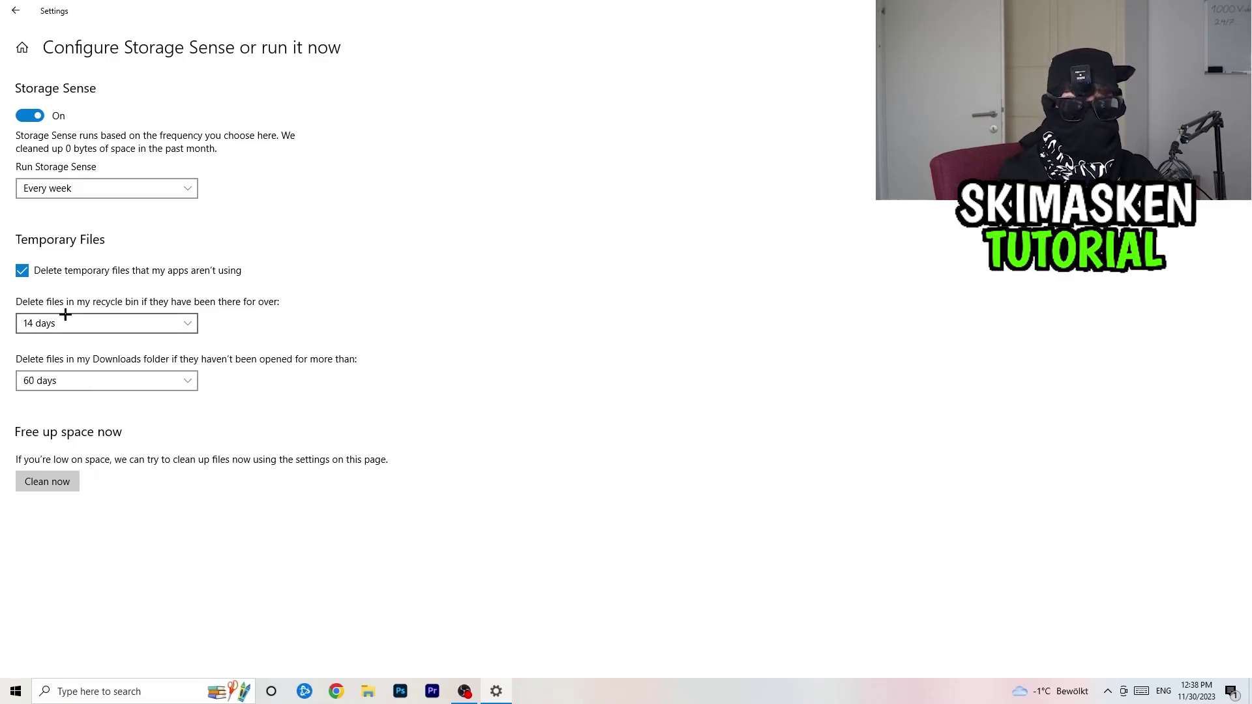
- Return to the Settings home page, check the Windows Update status under Update & Security, and close Settings
left_click(15, 11)
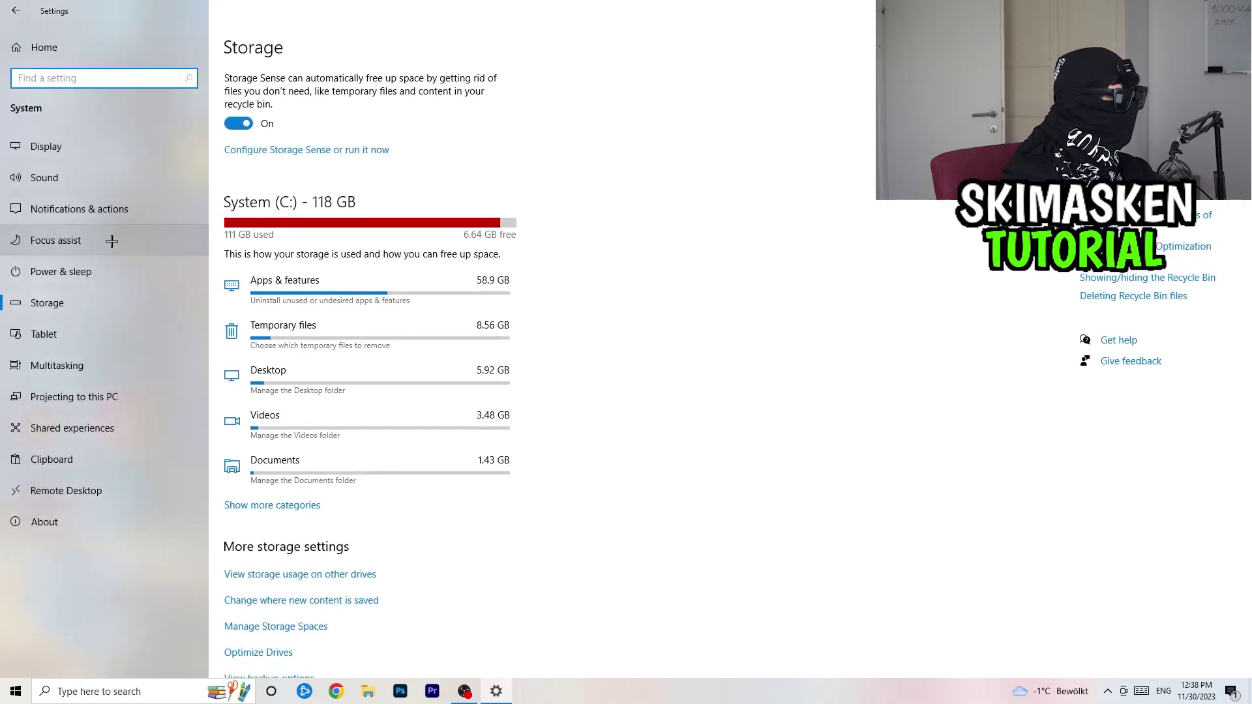
left_click(15, 10)
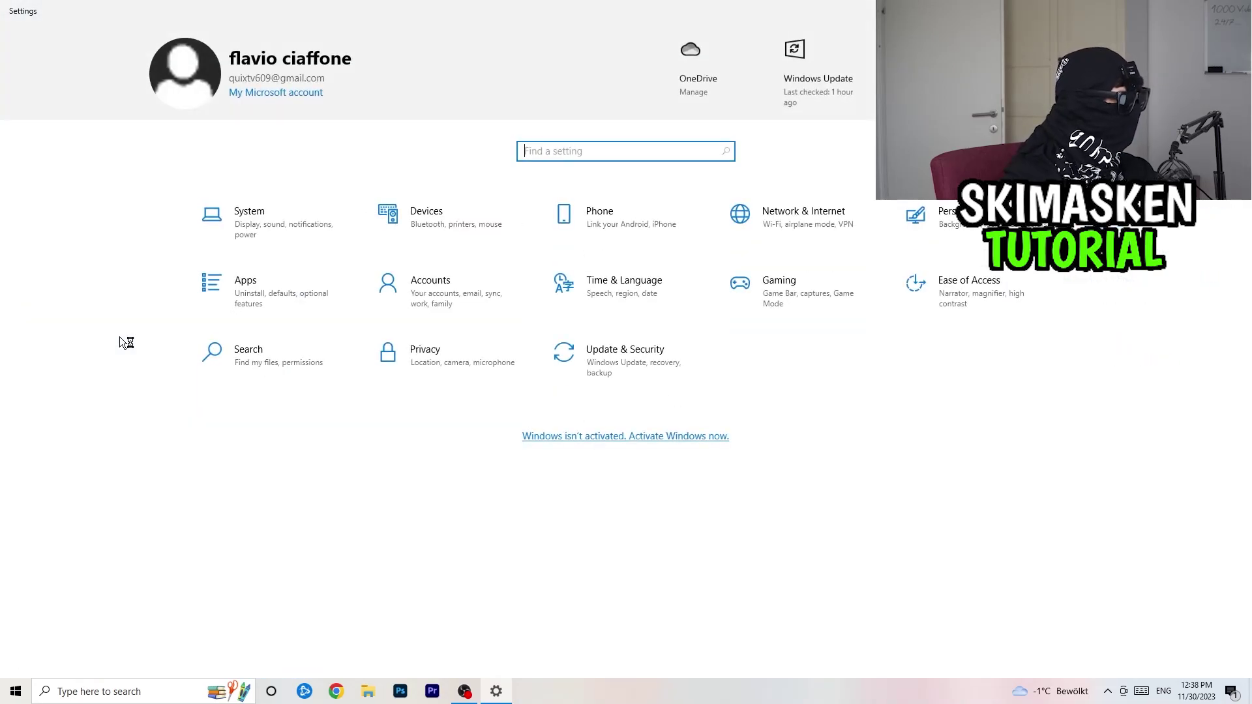
left_click(547, 362)
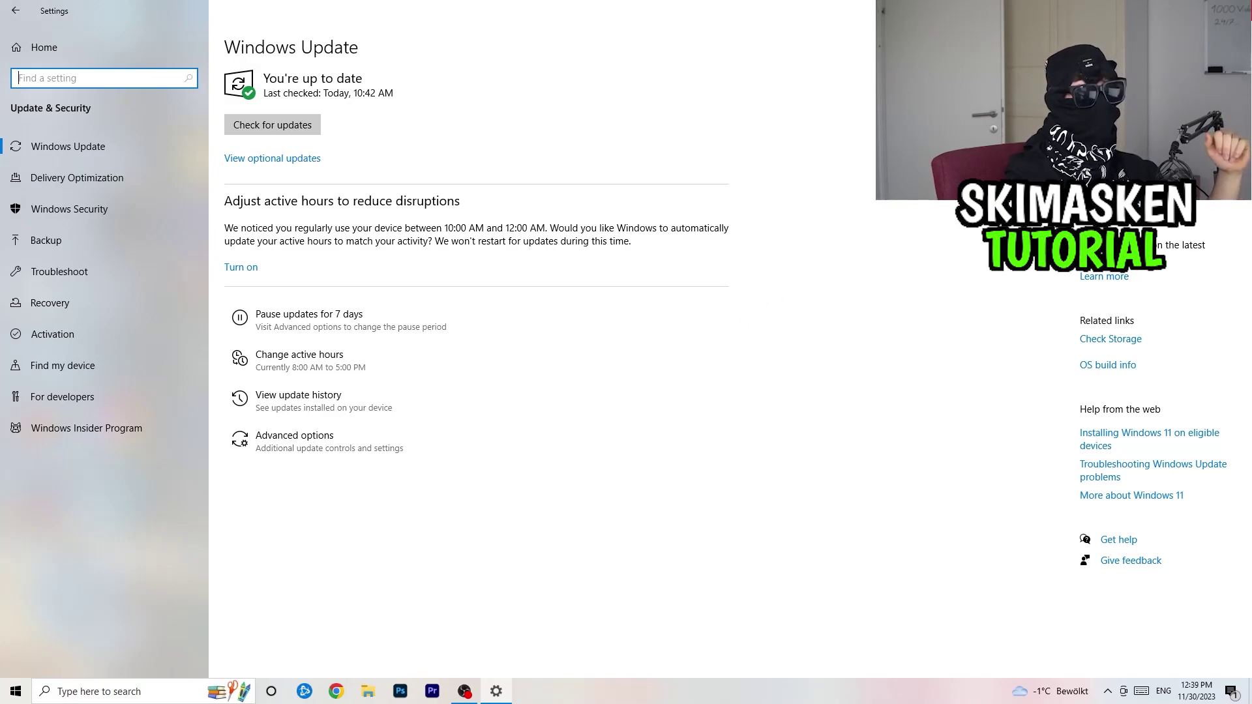
key("alt+F4")
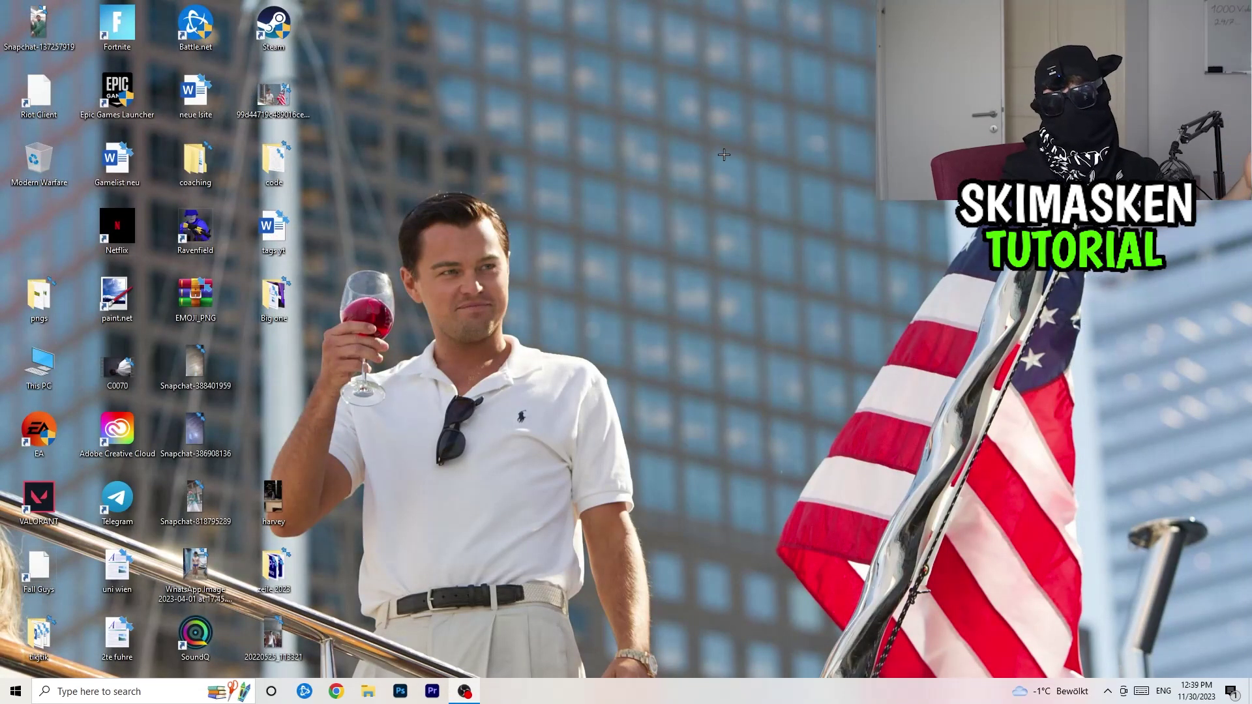